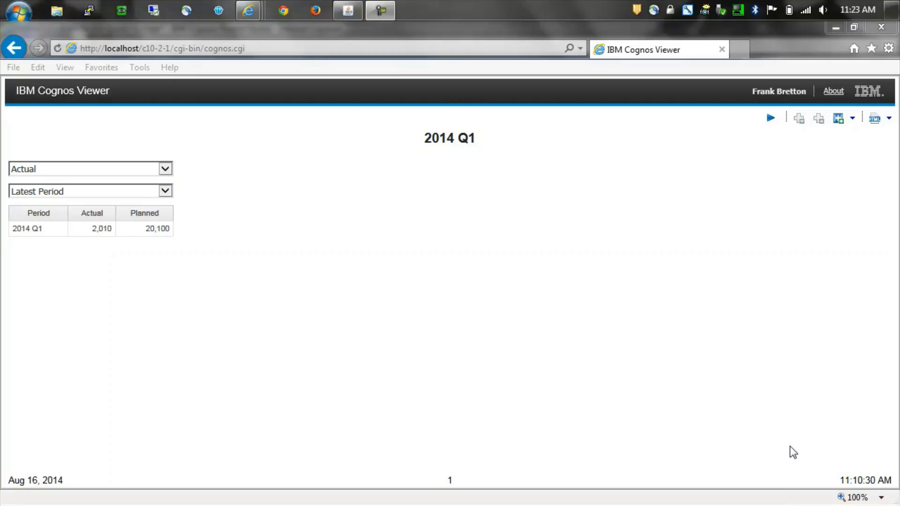
Review the choices offered by the fact prompt and the period prompt while the fact is Actual
left_click(166, 170)
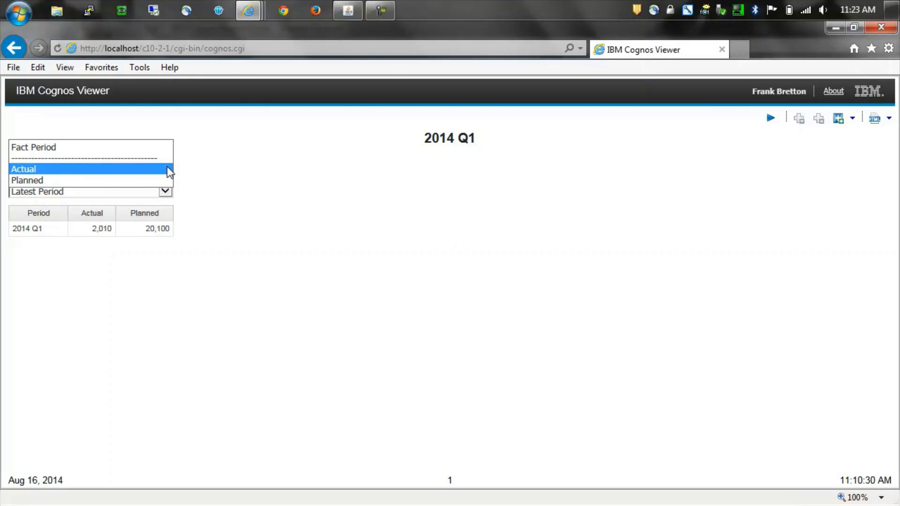
left_click(201, 171)
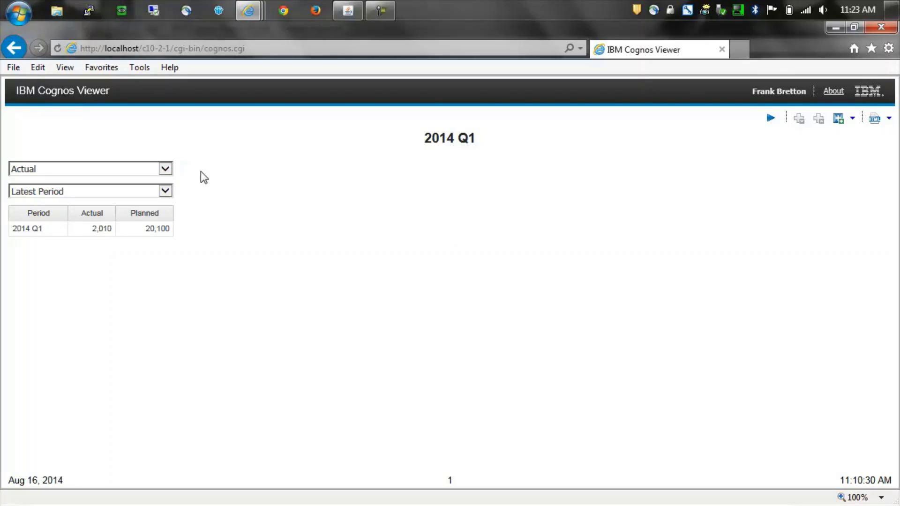
left_click(165, 191)
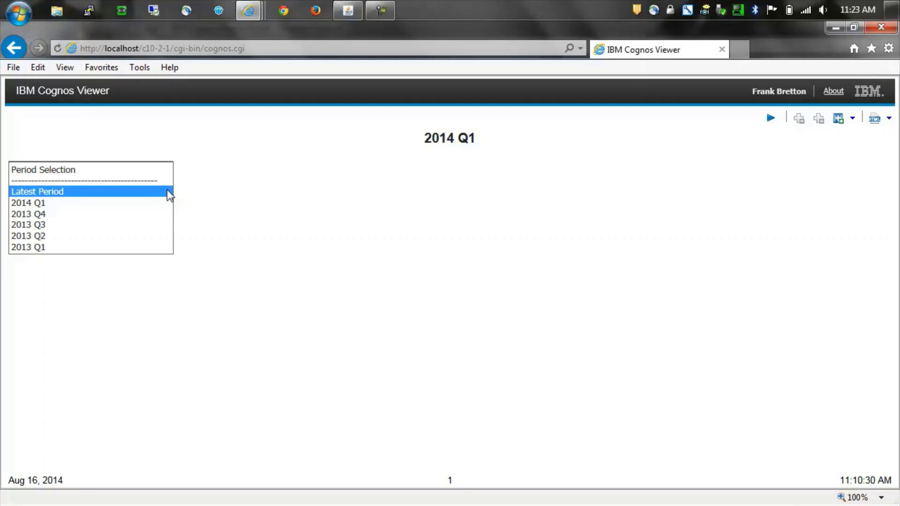
left_click(219, 186)
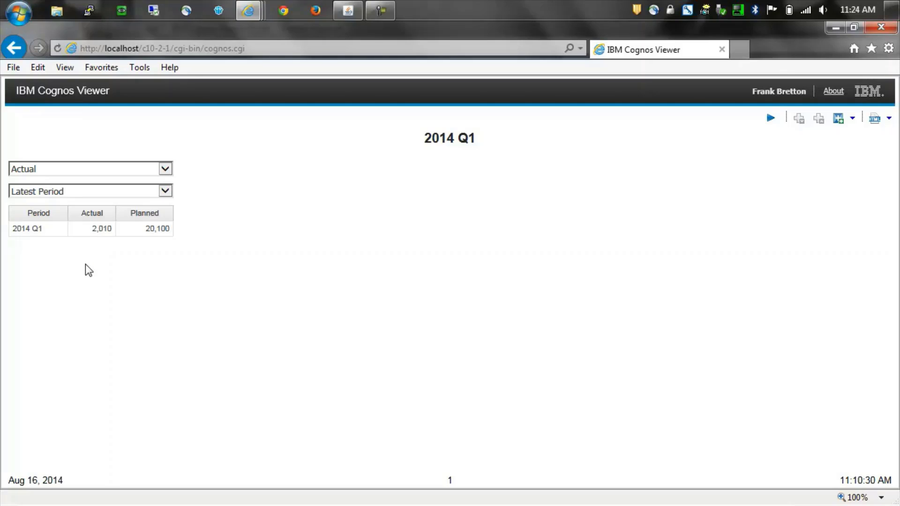
Switch the fact prompt to Planned and choose 2013 Q4 in the period prompt
left_click(167, 171)
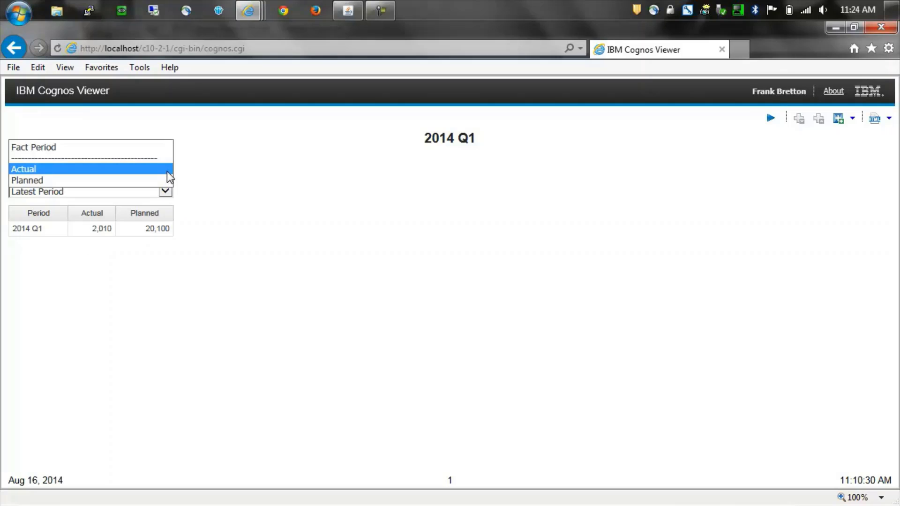
left_click(159, 180)
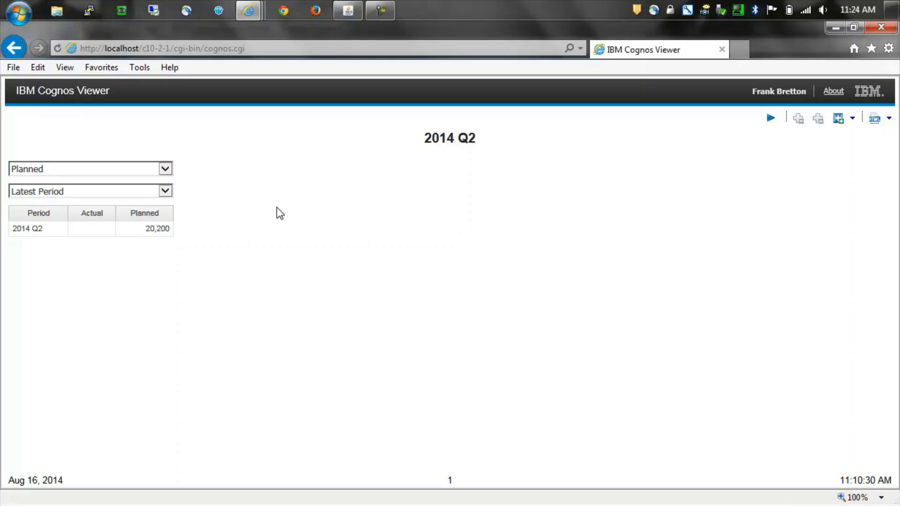
left_click(168, 192)
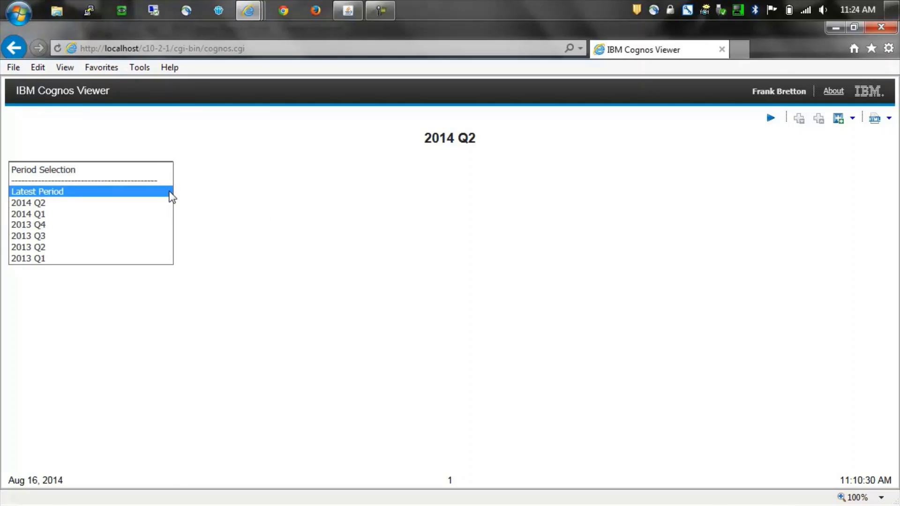
left_click(146, 225)
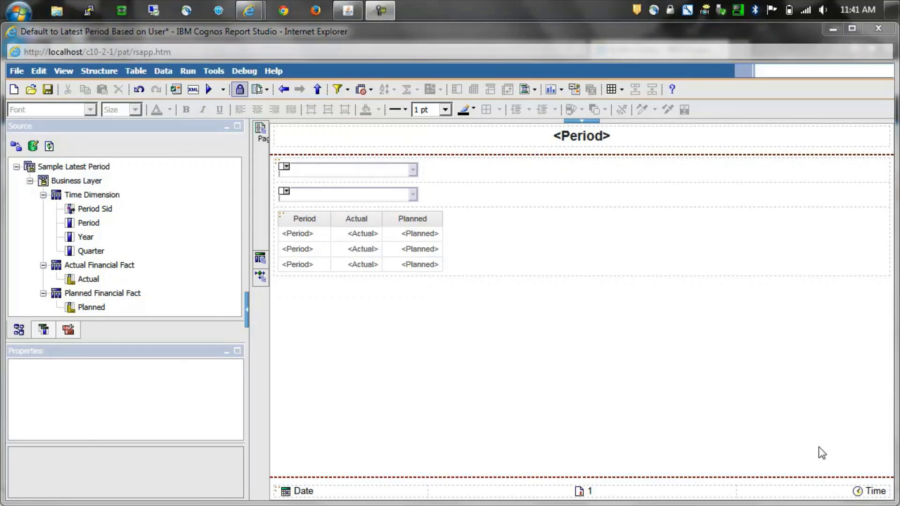
Inspect the static choices defined for the upper value prompt in the report page, leaving them as they are
left_click(334, 171)
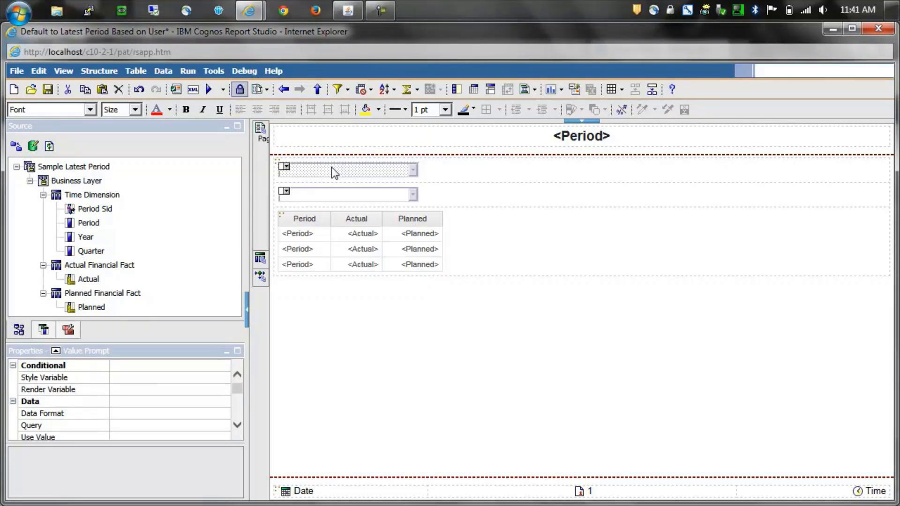
left_click(237, 425)
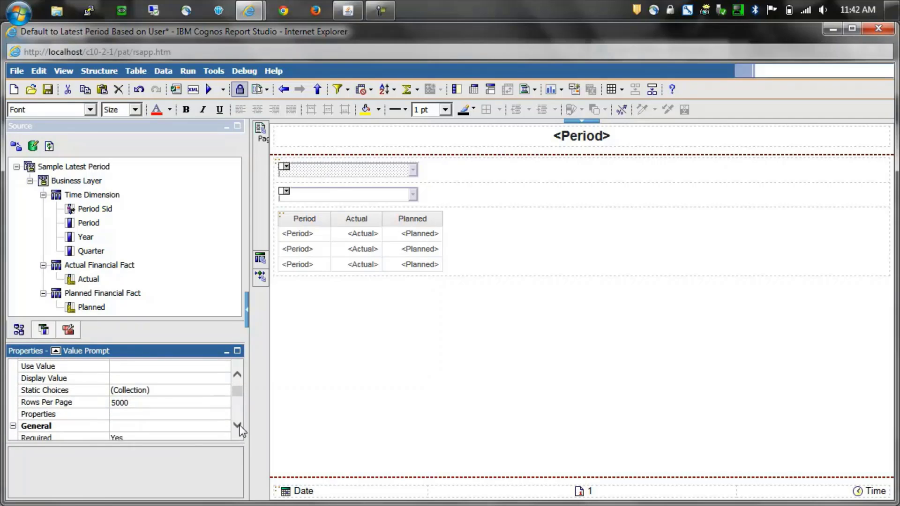
left_click(238, 425)
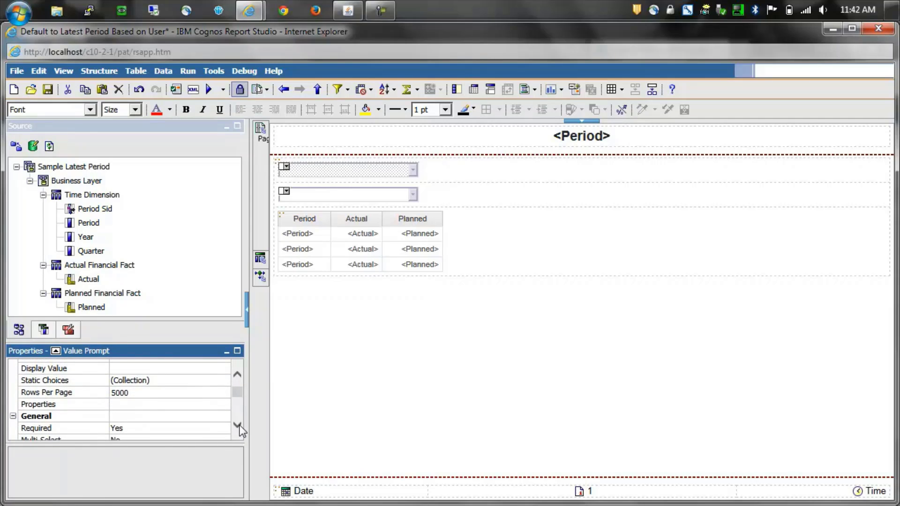
left_click(201, 378)
left_click(224, 381)
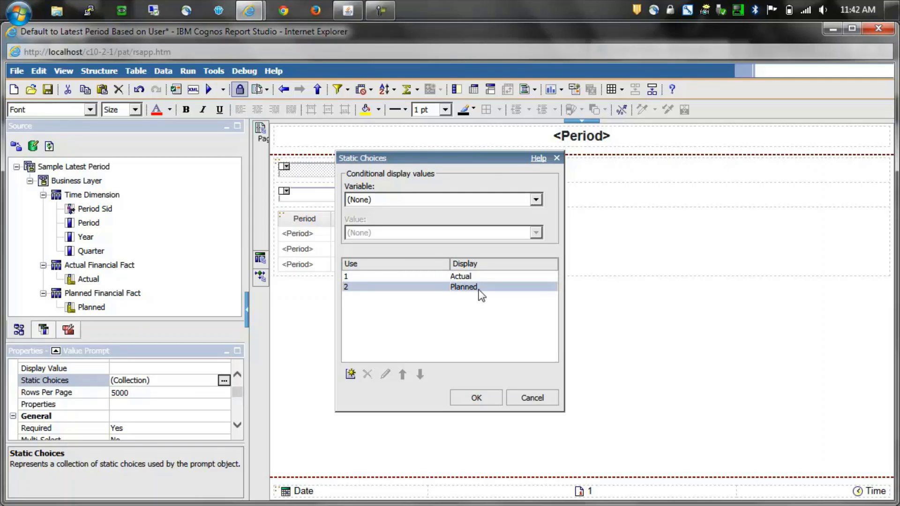
left_click(489, 397)
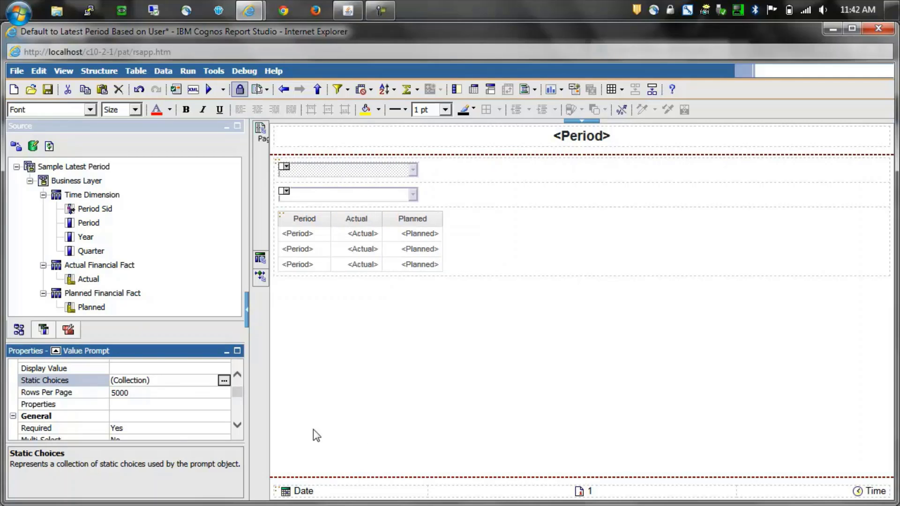
Inspect the general properties and the default selection of the upper value prompt that uses the Fact Period parameter
scroll(239, 428, "down", 8)
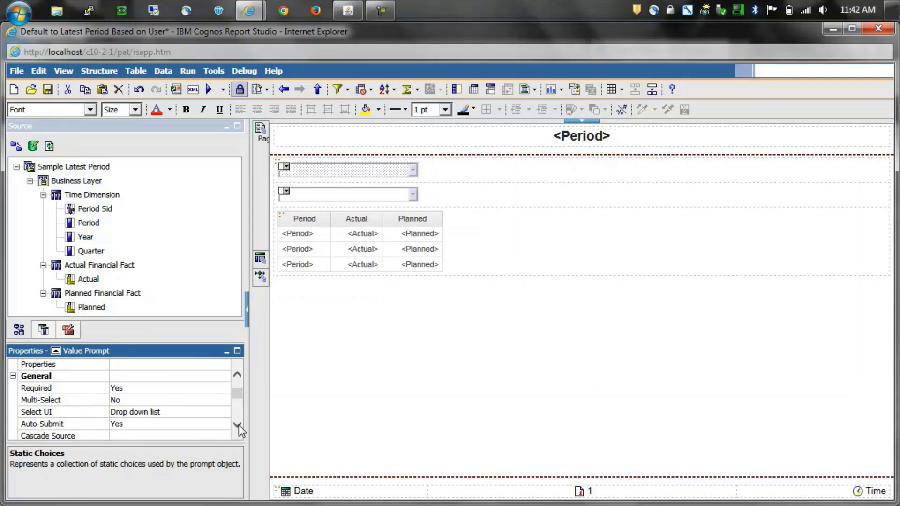
scroll(238, 427, "down", 3)
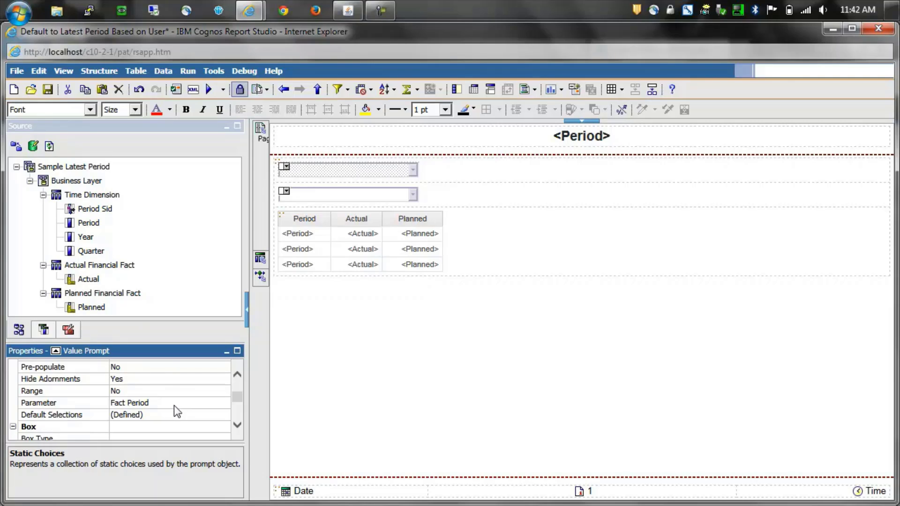
left_click(168, 416)
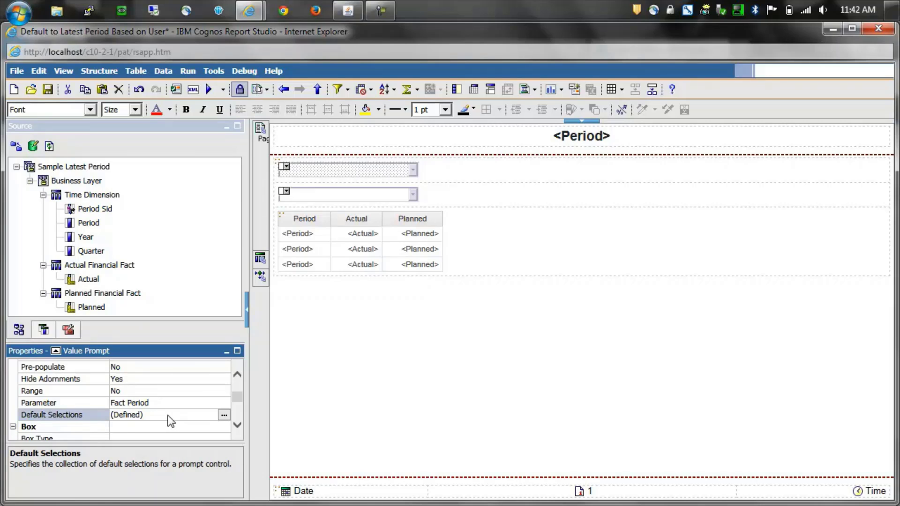
left_click(224, 416)
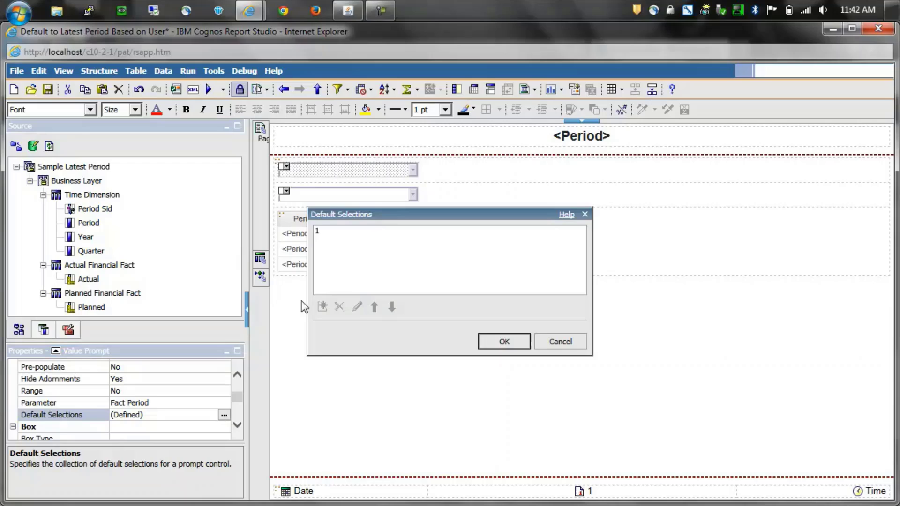
left_click(326, 233)
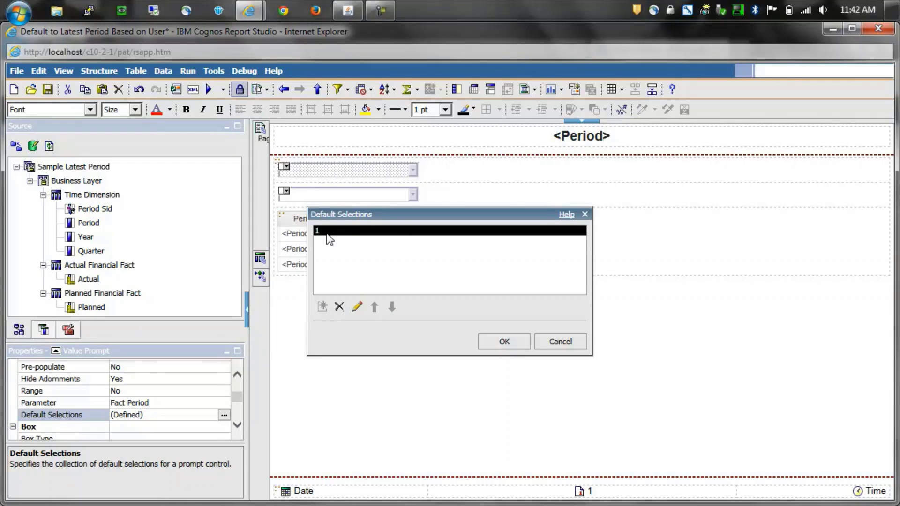
left_click(488, 342)
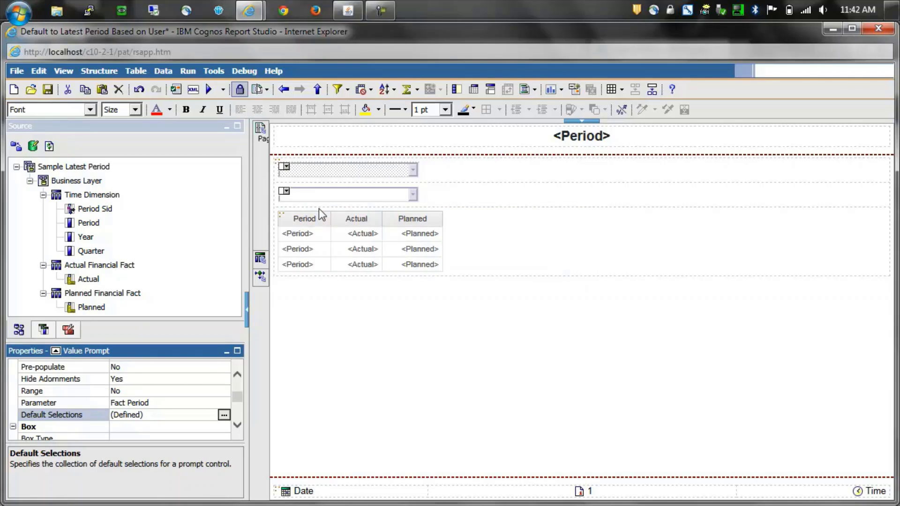
Inspect the query and sorting settings of the lower value prompt, keeping its sort list as it is
left_click(322, 196)
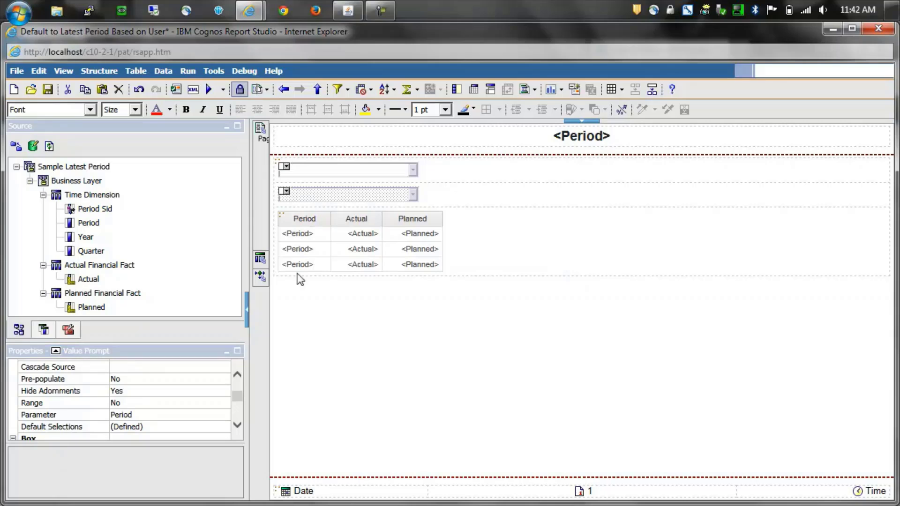
left_click_drag(236, 399, 237, 393)
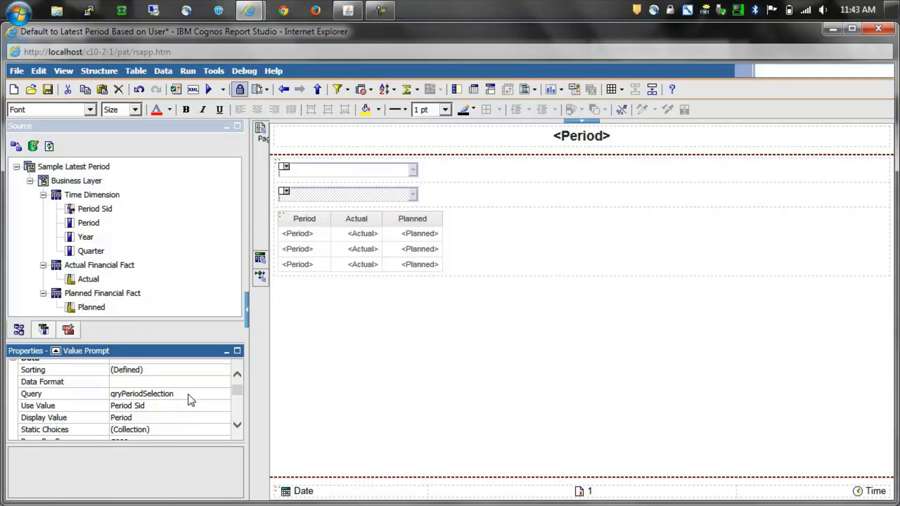
left_click(197, 371)
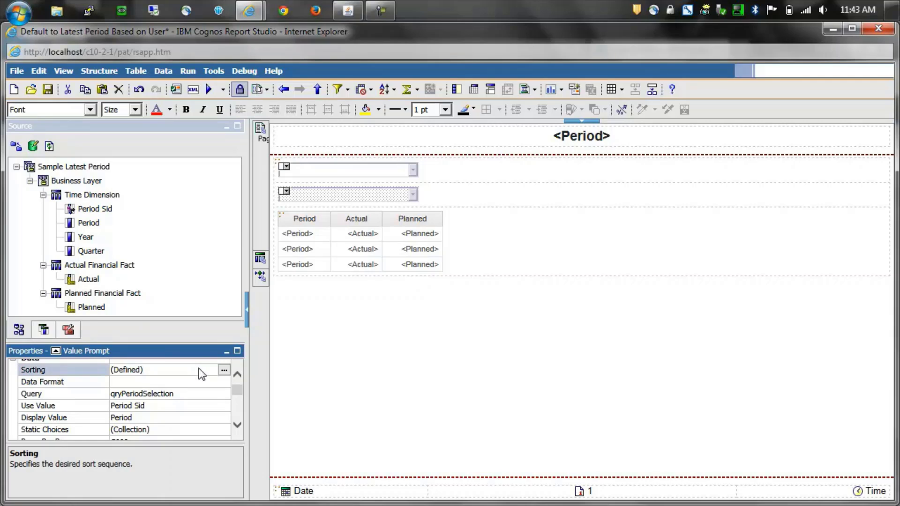
left_click(225, 371)
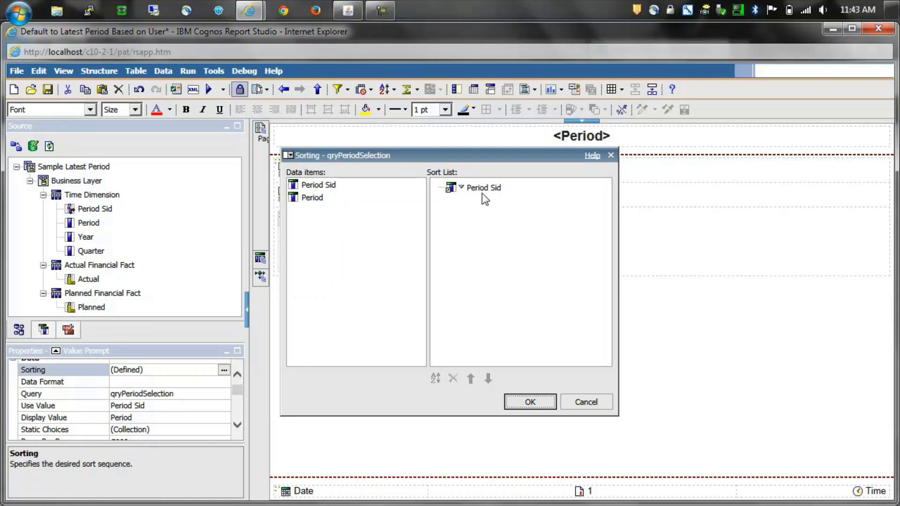
left_click(534, 403)
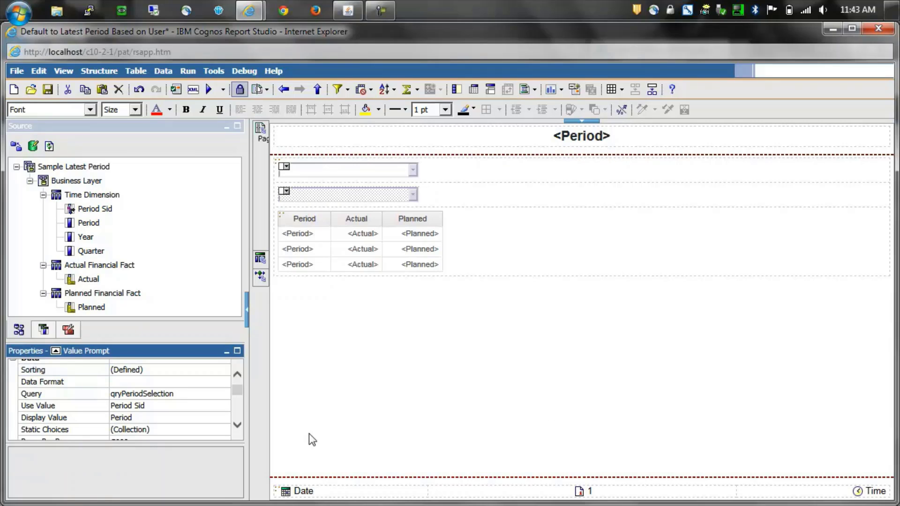
Inspect the static choice defined for the lower value prompt and close its definition without changes
left_click(237, 427)
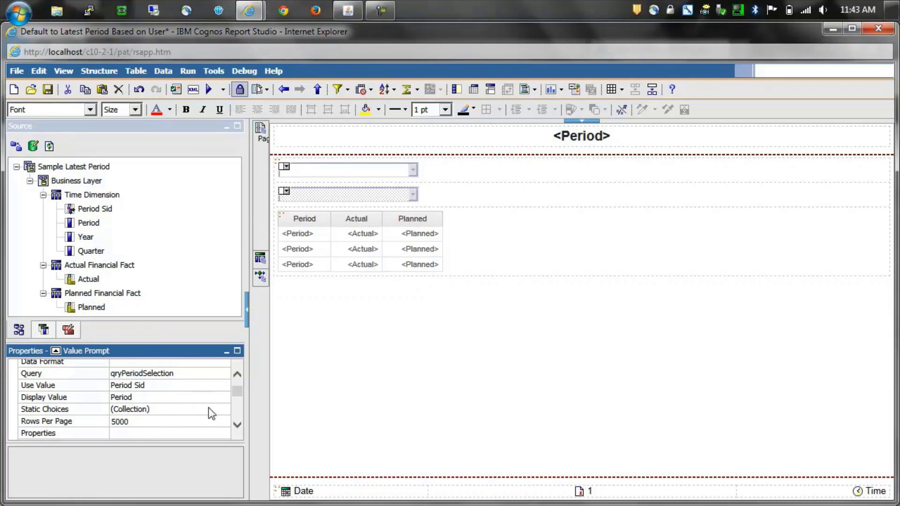
left_click(193, 409)
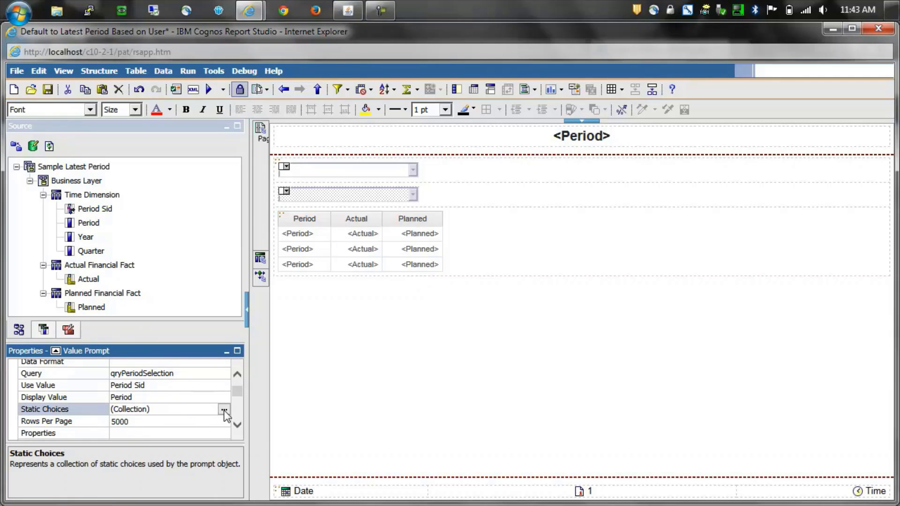
left_click(224, 409)
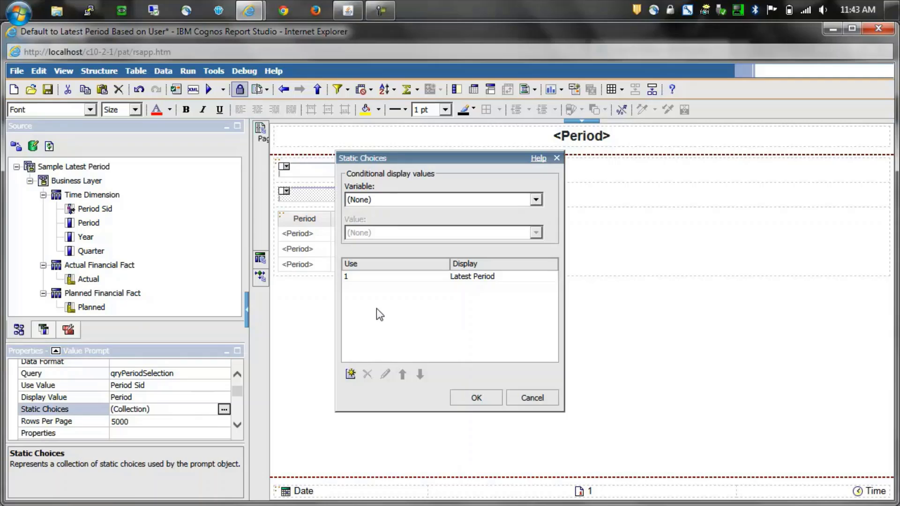
left_click(380, 277)
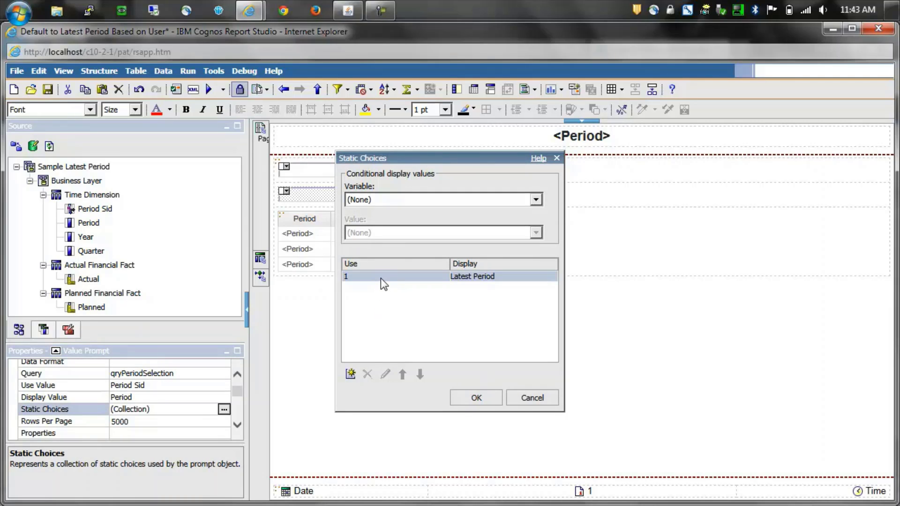
left_click(510, 278)
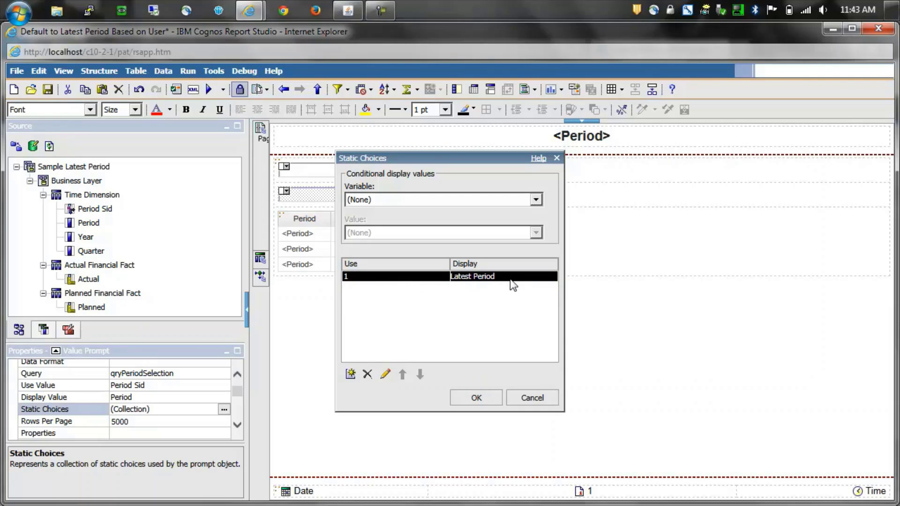
left_click(477, 397)
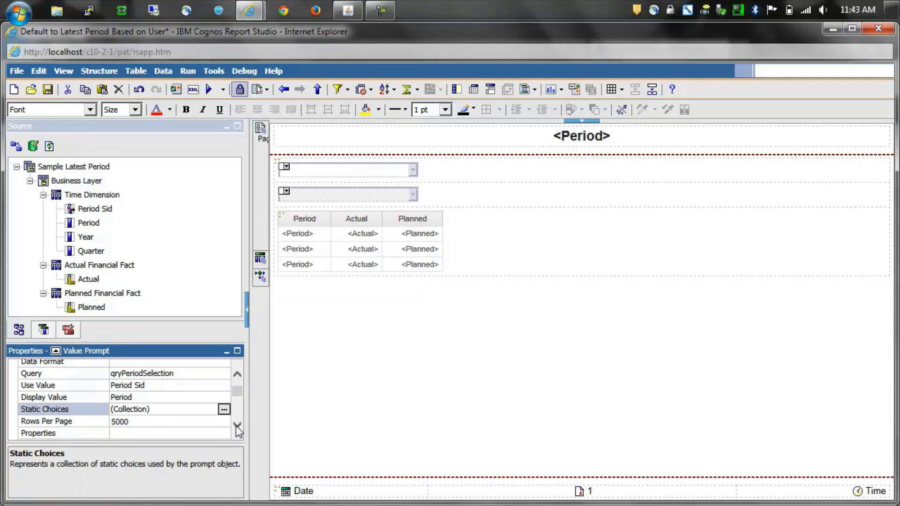
Inspect the general properties, default selection and parameter of the lower value prompt, keeping its settings as they are
scroll(237, 426, "down", 5)
scroll(237, 426, "down", 3)
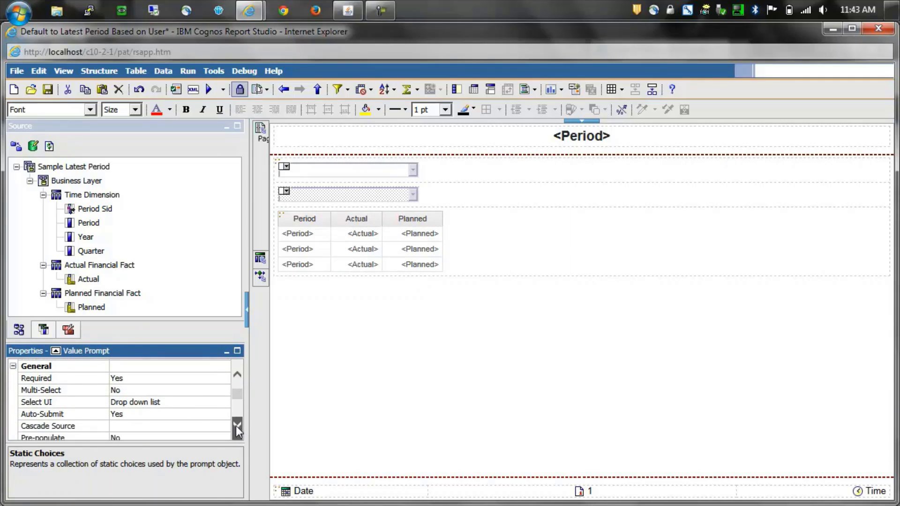
scroll(235, 426, "down", 4)
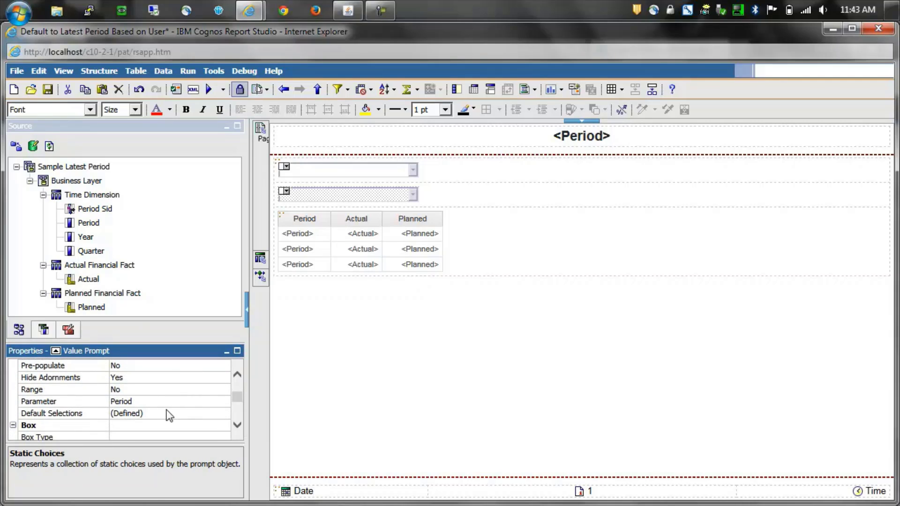
left_click(172, 415)
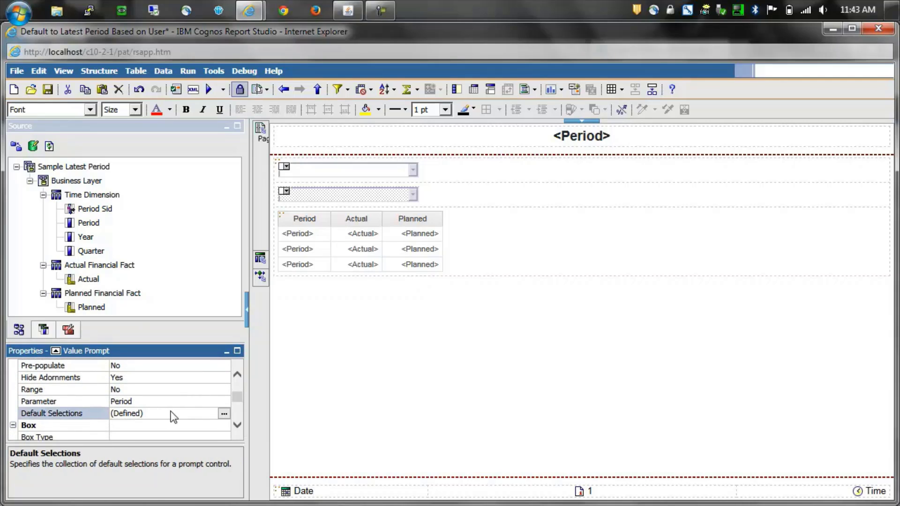
left_click(224, 415)
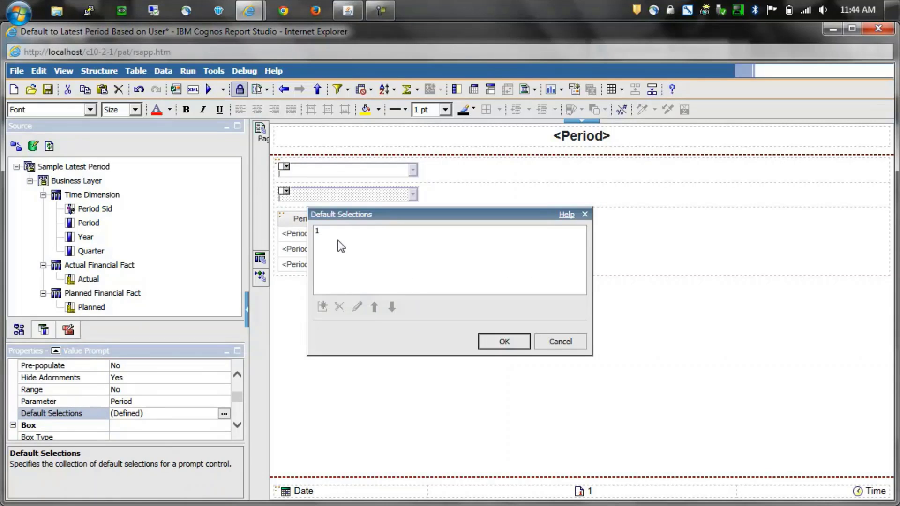
left_click(330, 233)
left_click(332, 233)
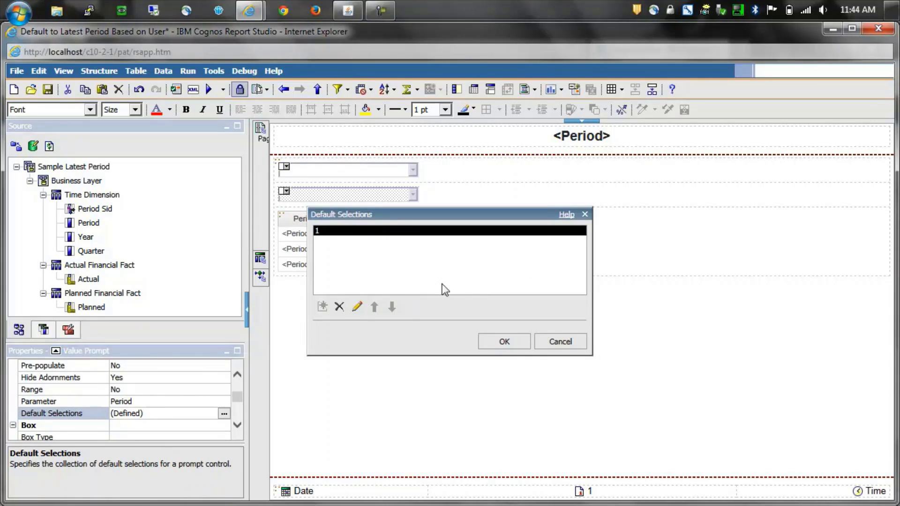
left_click(504, 341)
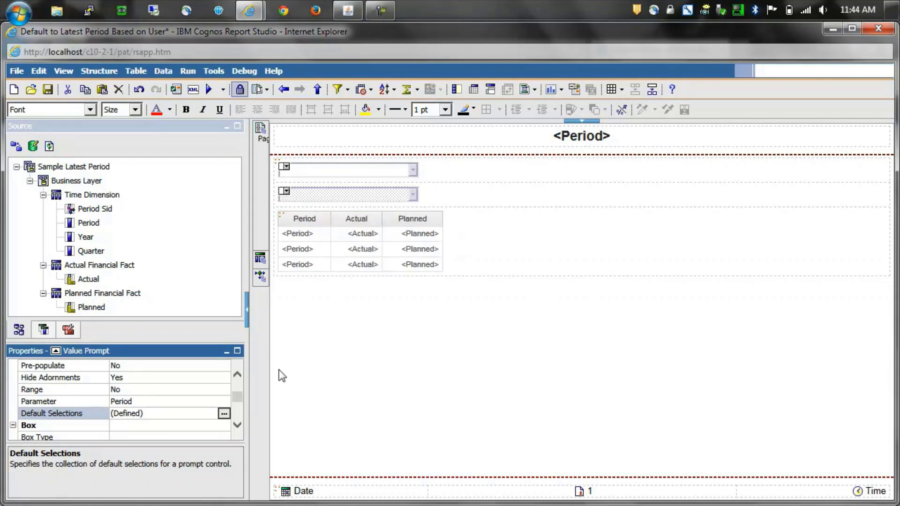
left_click(145, 404)
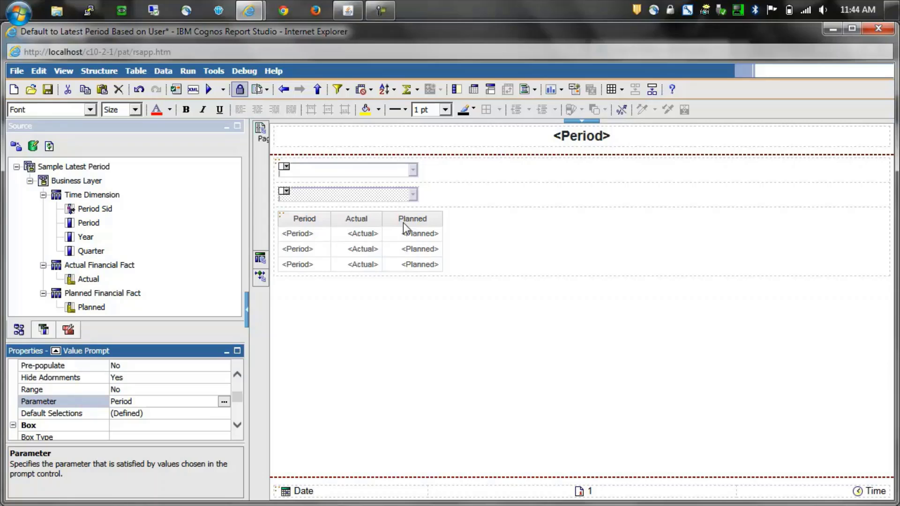
Open the qryPeriodSelection query and examine the properties of its Period Sid and Period data items
left_click(260, 264)
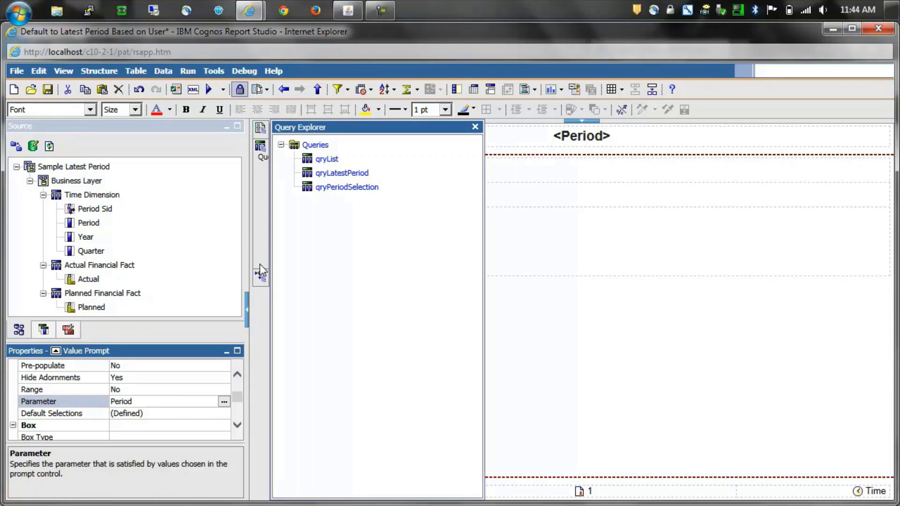
double_click(350, 188)
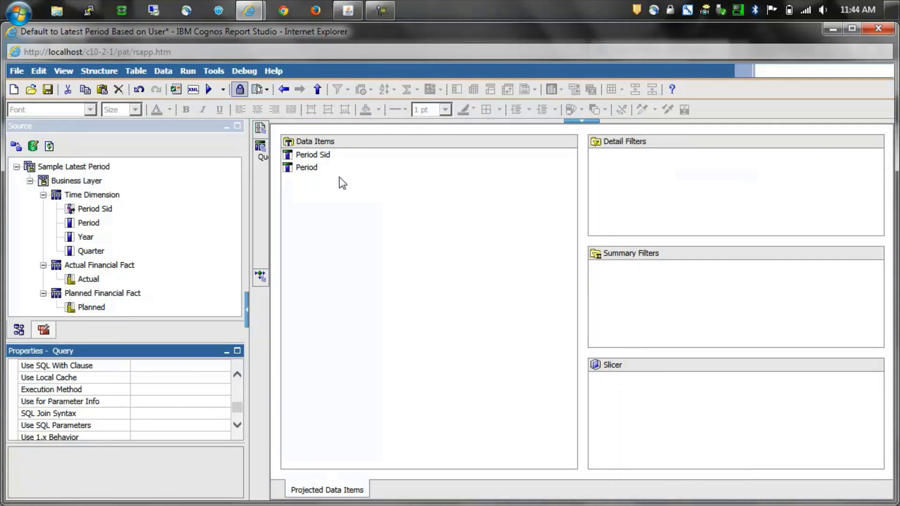
left_click(329, 156)
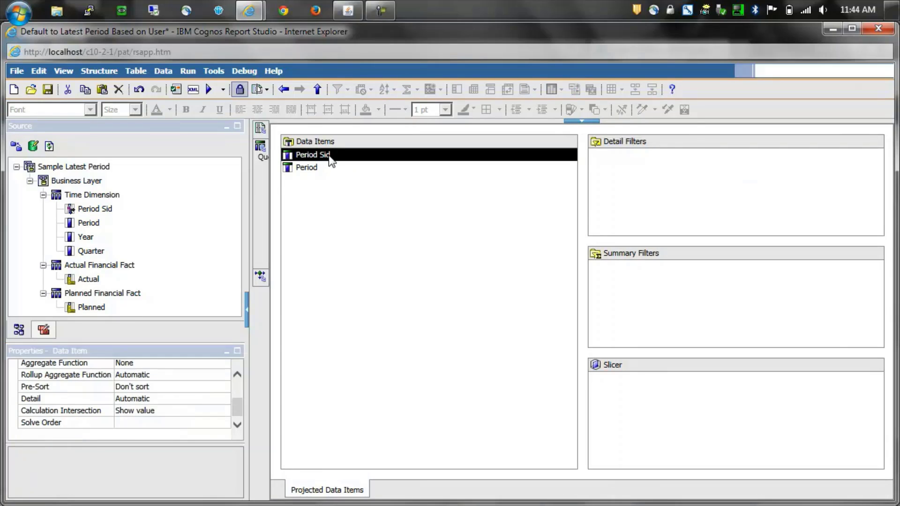
left_click(308, 168)
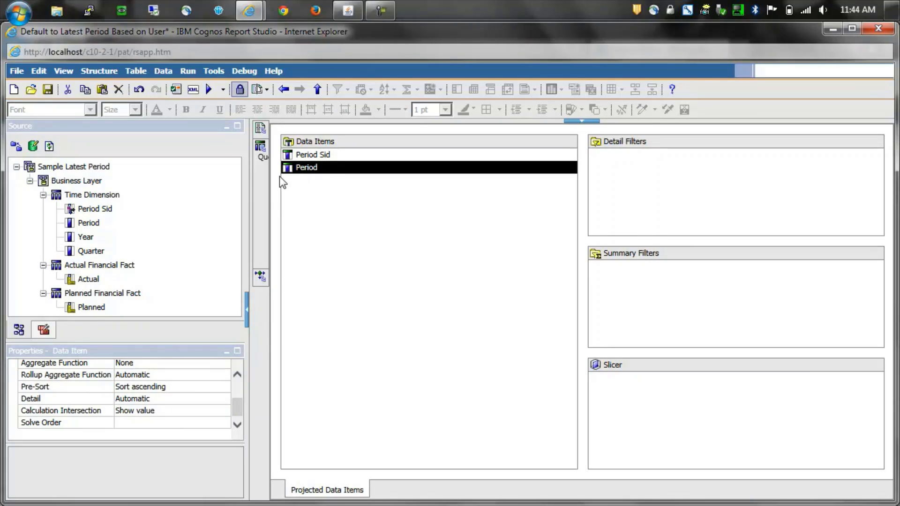
Open the qryLatestPeriod query and review its data items and the expression of Rank Period Sid without changing it
mouse_move(254, 184)
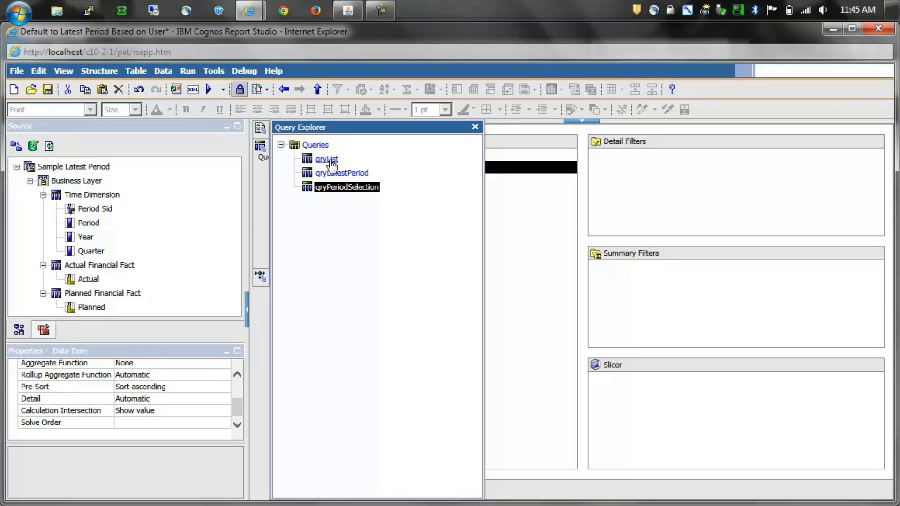
left_click(341, 174)
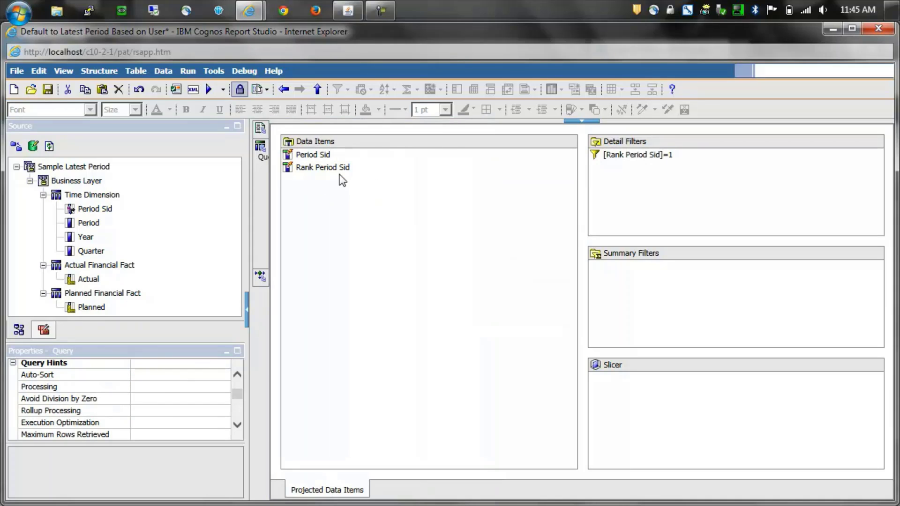
left_click(315, 159)
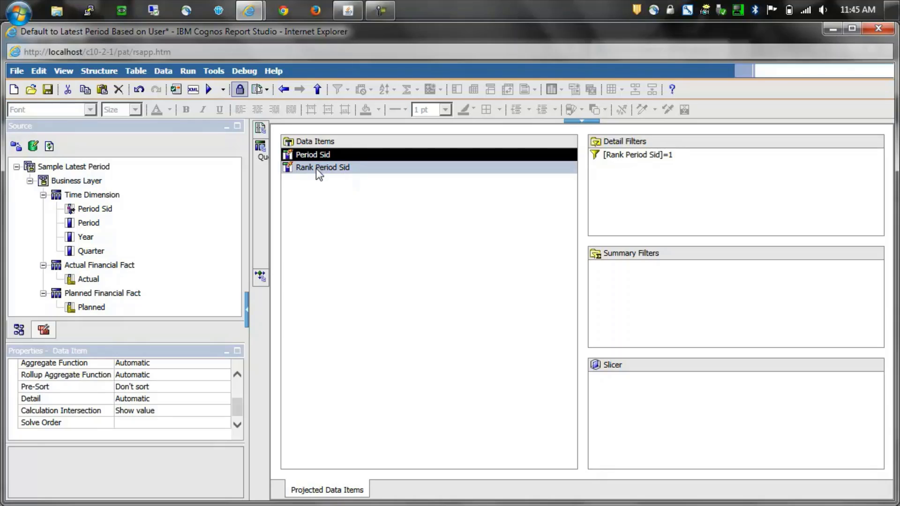
left_click(316, 168)
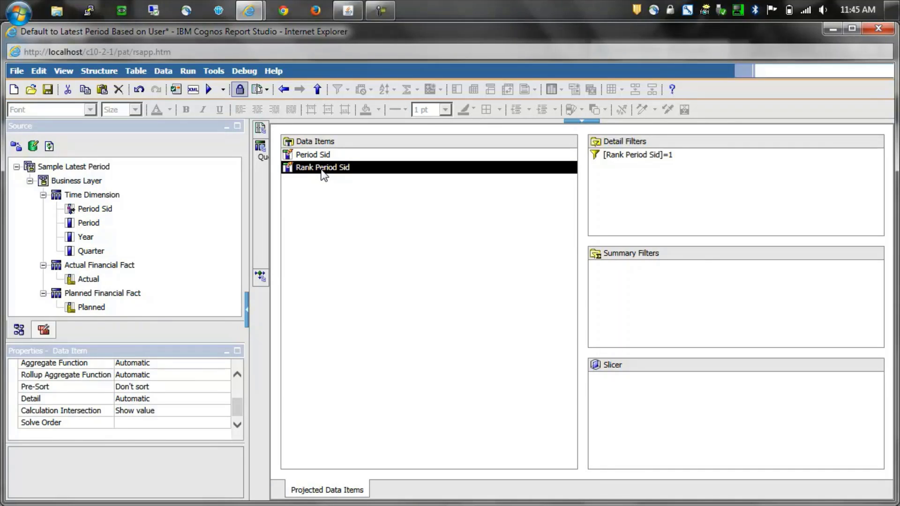
double_click(322, 169)
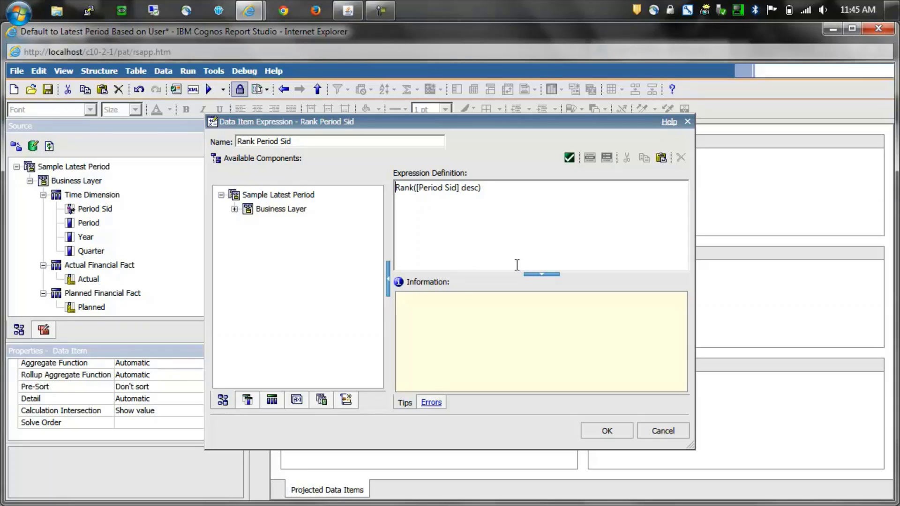
left_click(608, 431)
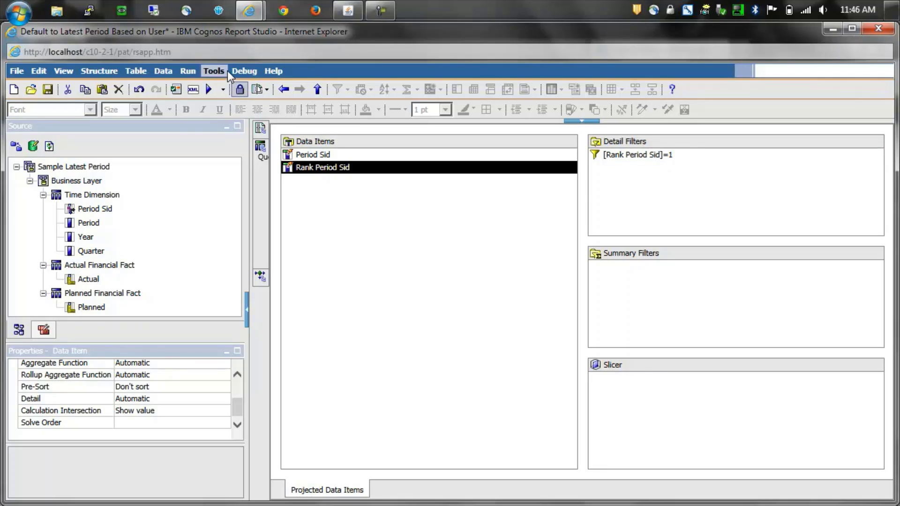
View the tabular data of the qryLatestPeriod query with Fact_Category_Sid set to 1
left_click(182, 71)
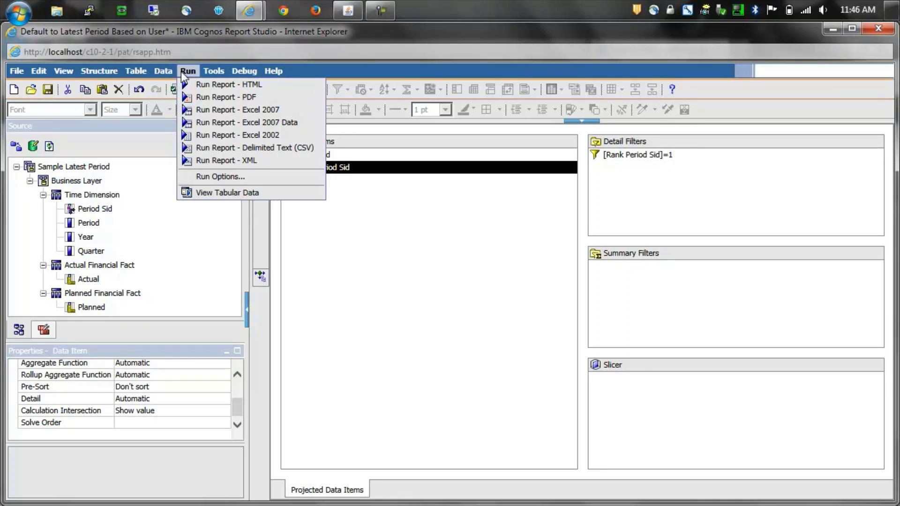
left_click(231, 193)
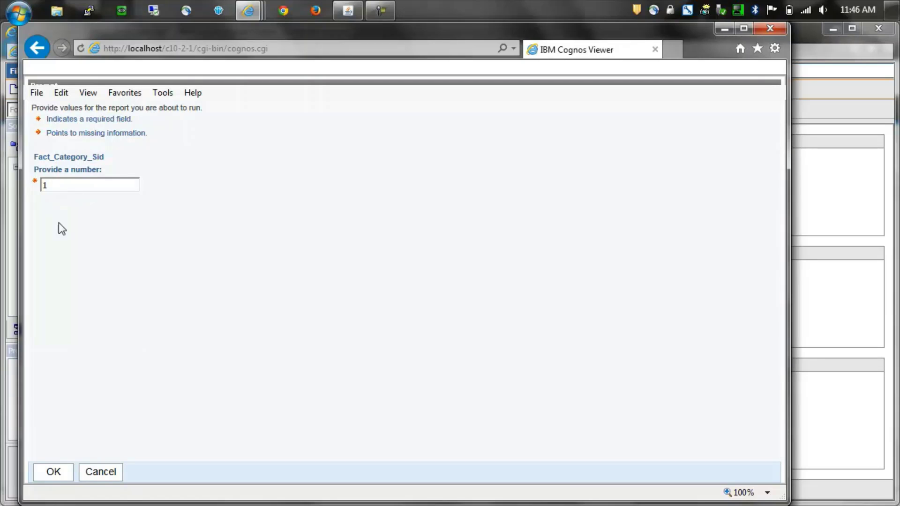
left_click(62, 477)
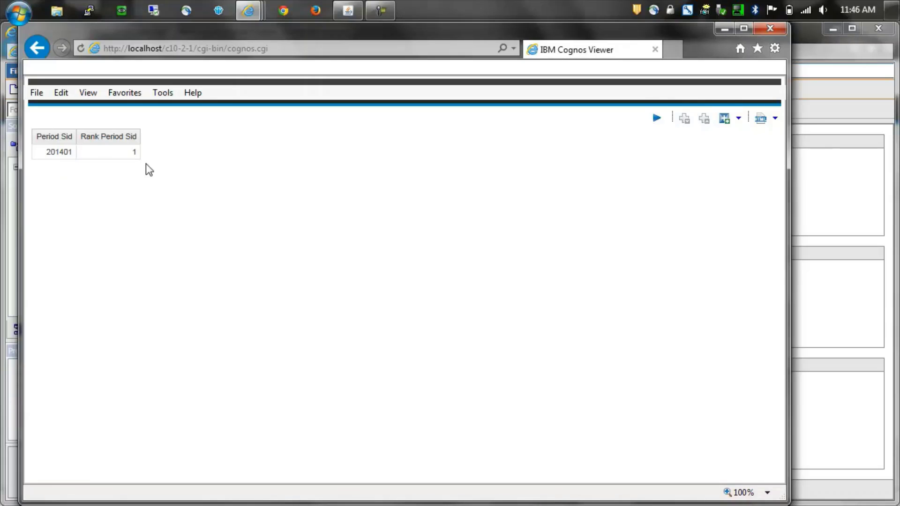
Rerun the tabular data view with Fact_Category_Sid set to 2, examine the period, and close the viewer
left_click(657, 120)
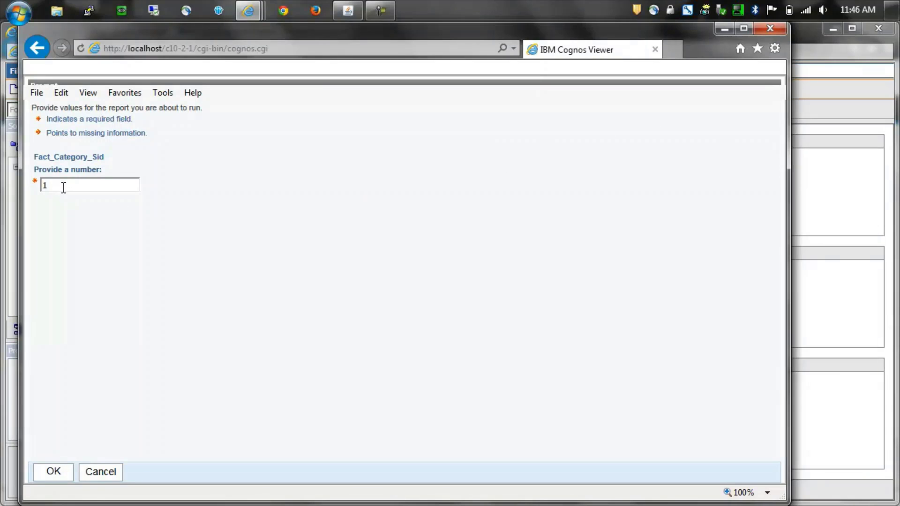
left_click_drag(62, 187, 18, 181)
type("2")
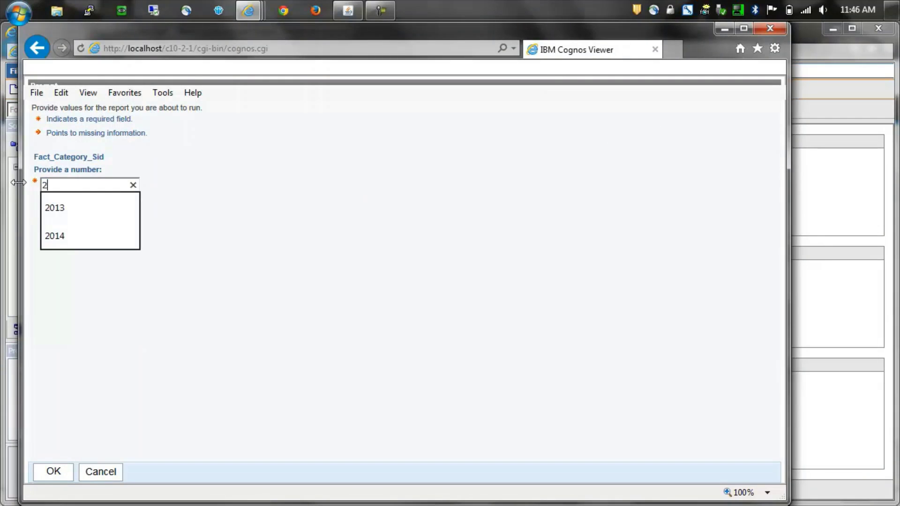
left_click(101, 329)
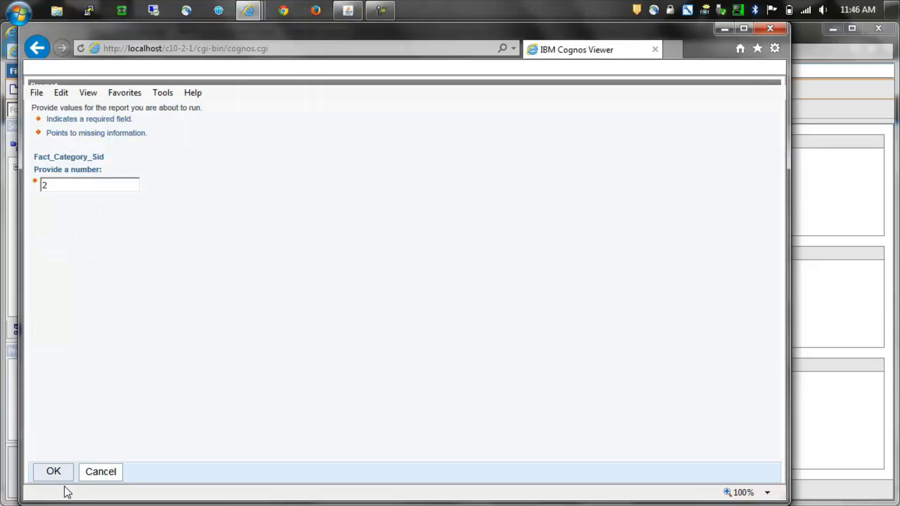
left_click(54, 473)
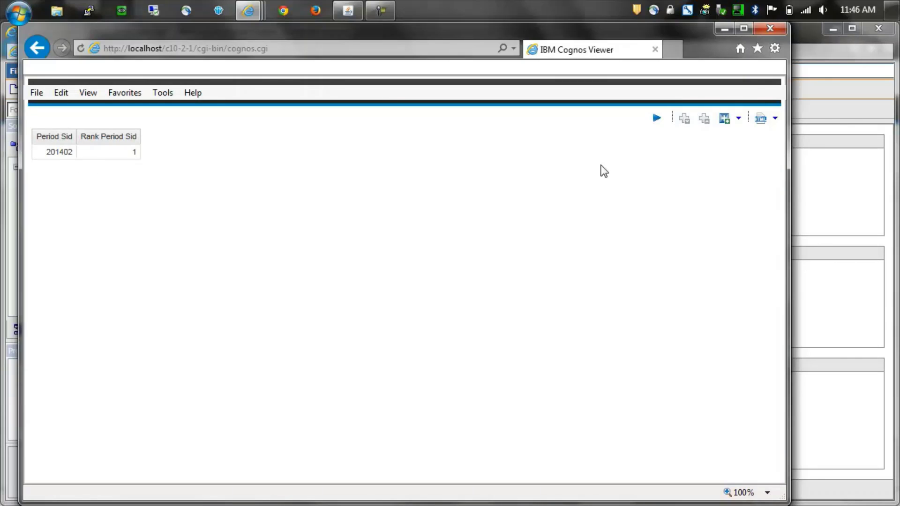
left_click(770, 29)
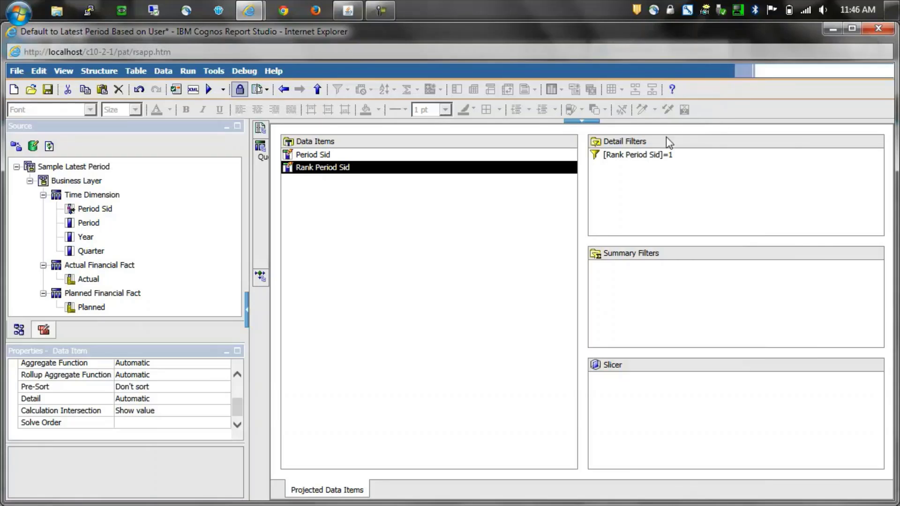
Set the usage of the [Rank Period Sid]=1 detail filter to Disabled
left_click(644, 155)
double_click(166, 403)
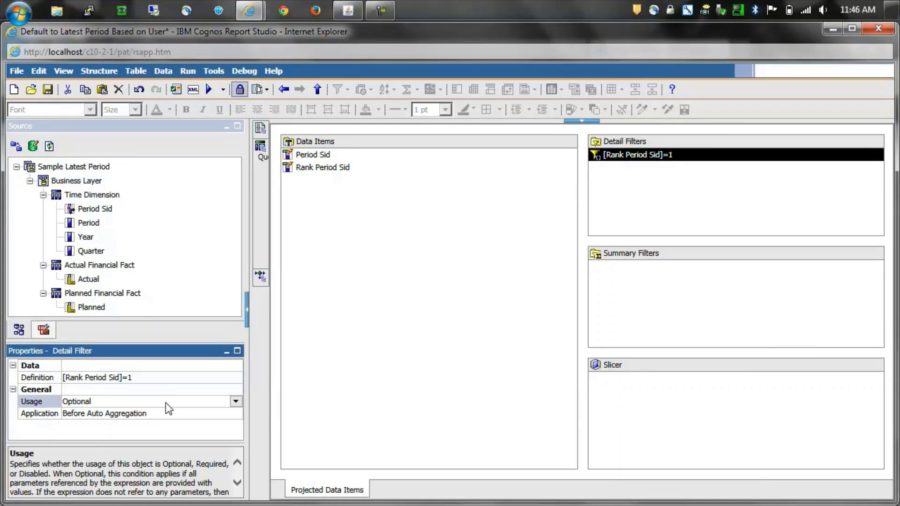
double_click(165, 403)
View the query's unfiltered tabular data with Fact_Category_Sid set to 1 to examine the period ranking
left_click(193, 72)
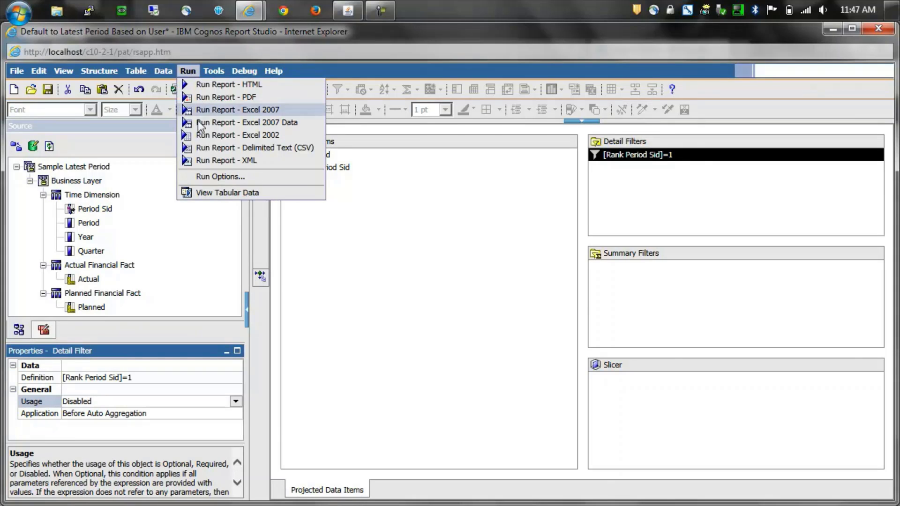
left_click(218, 192)
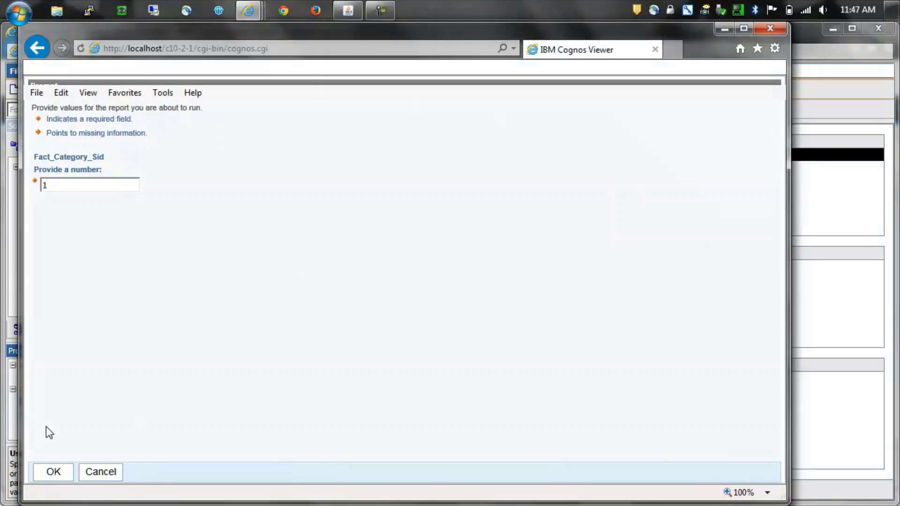
left_click(53, 473)
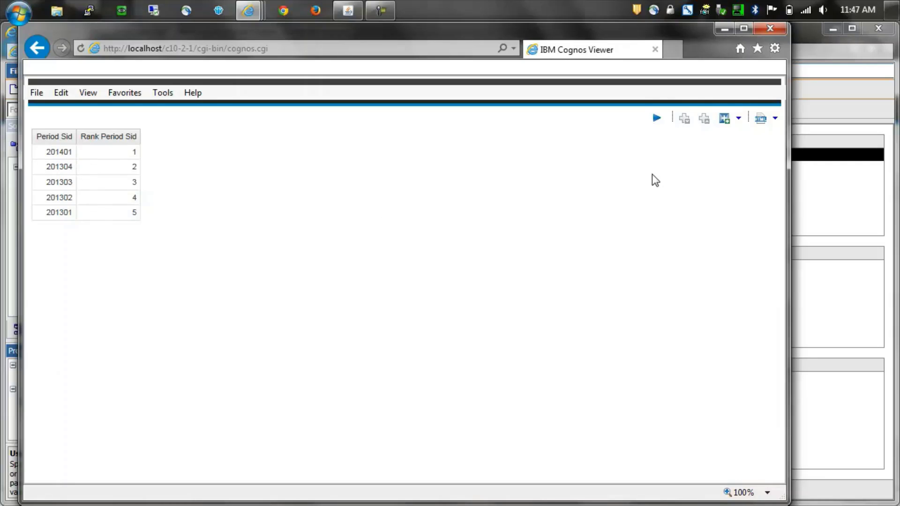
Rerun the unfiltered tabular data with Fact_Category_Sid set to 2, compare the period ranks, and close the viewer
left_click(657, 121)
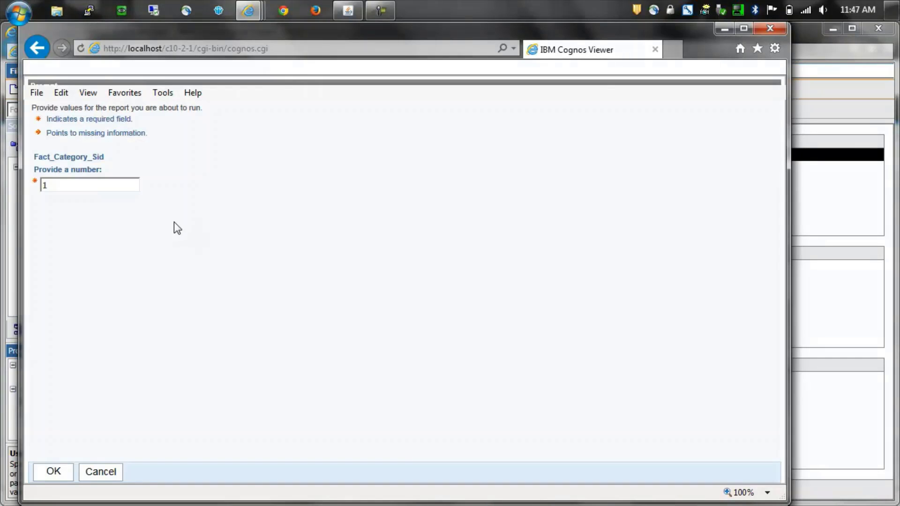
type("2")
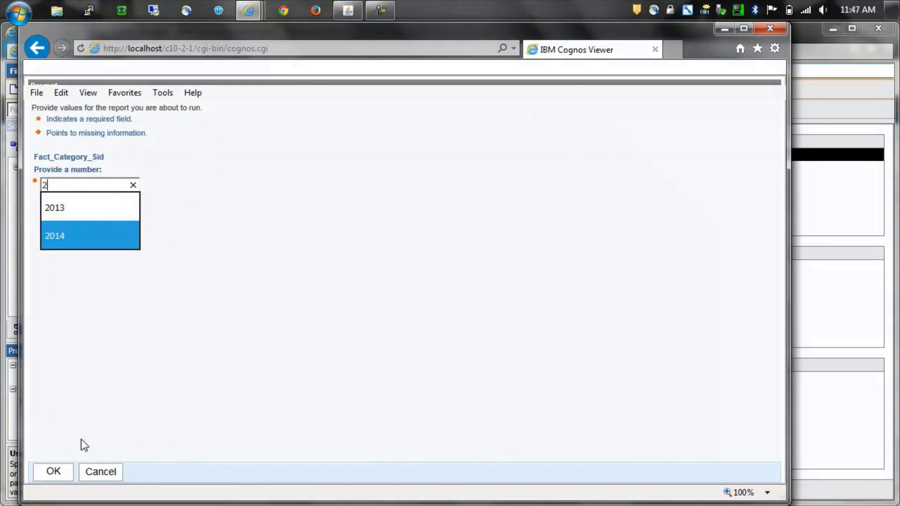
left_click(56, 474)
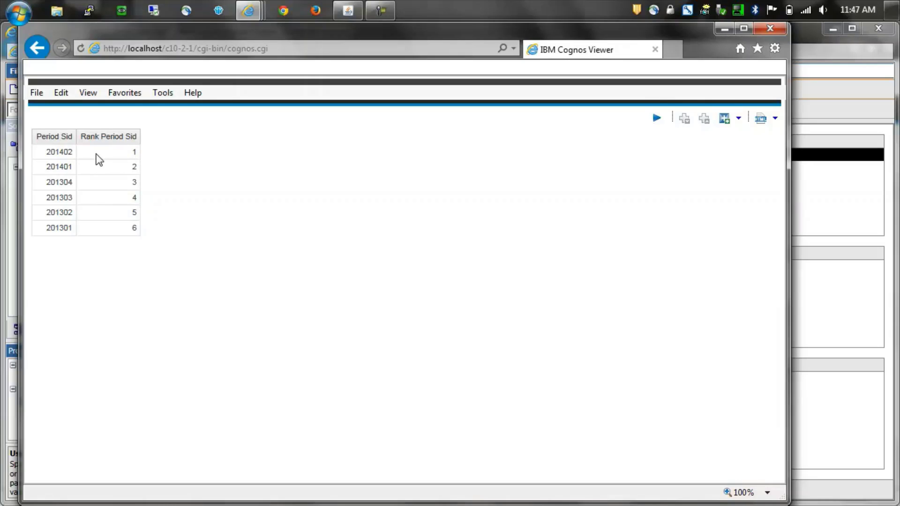
left_click(770, 29)
Set the usage of the [Rank Period Sid]=1 detail filter to Required
left_click(235, 401)
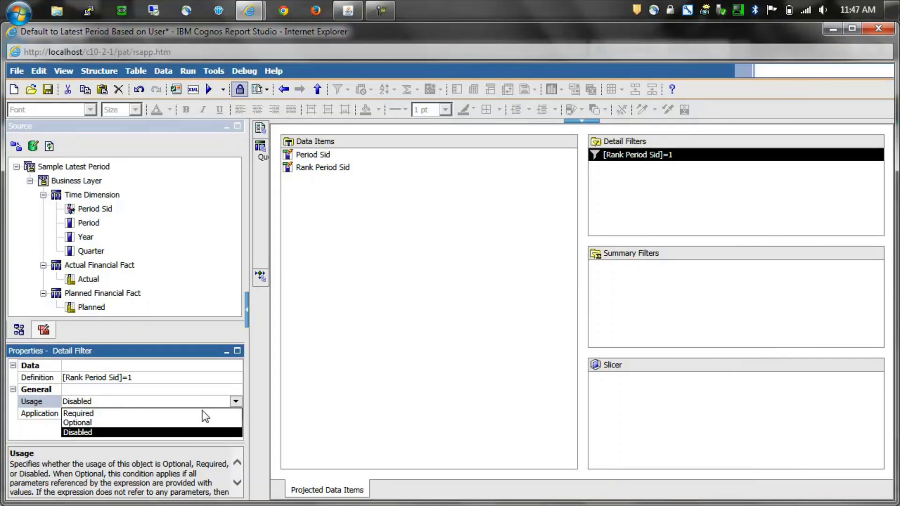
left_click(190, 412)
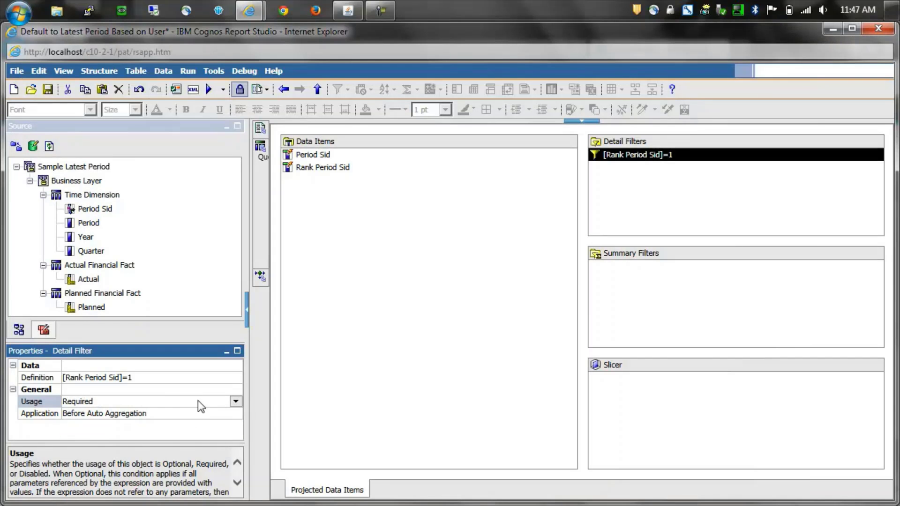
mouse_move(257, 188)
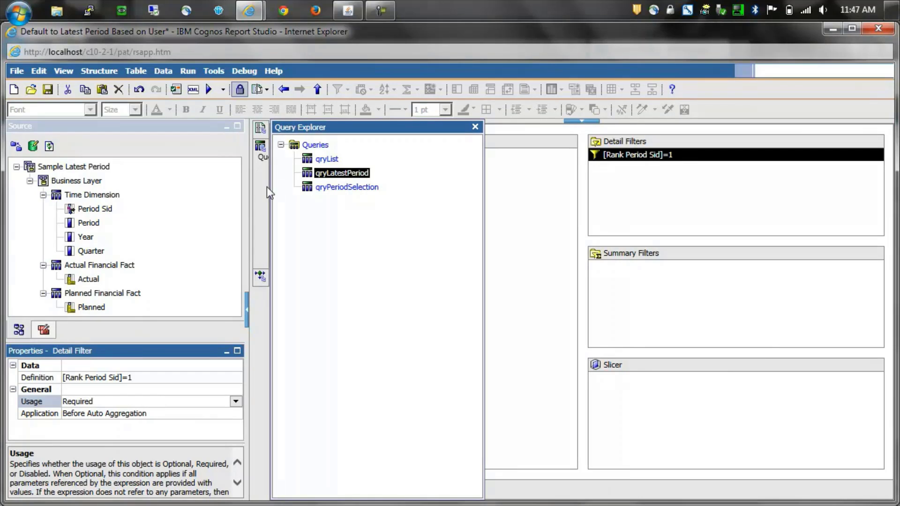
Open the qryList query and review its Period, Actual and Planned data items
left_click(327, 160)
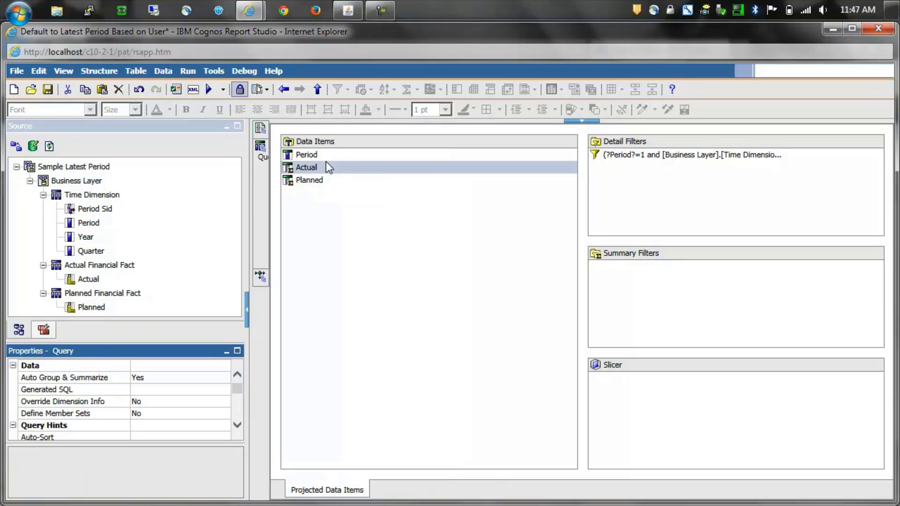
left_click(321, 159)
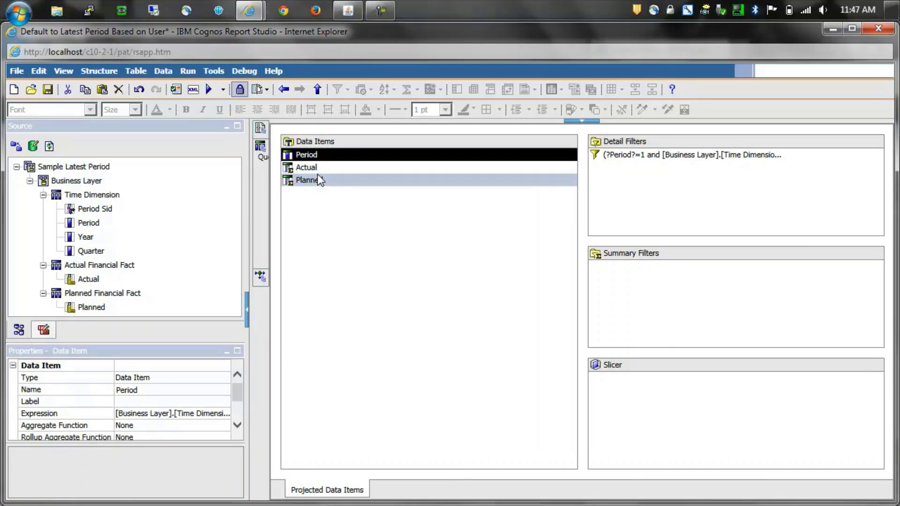
left_click(317, 168)
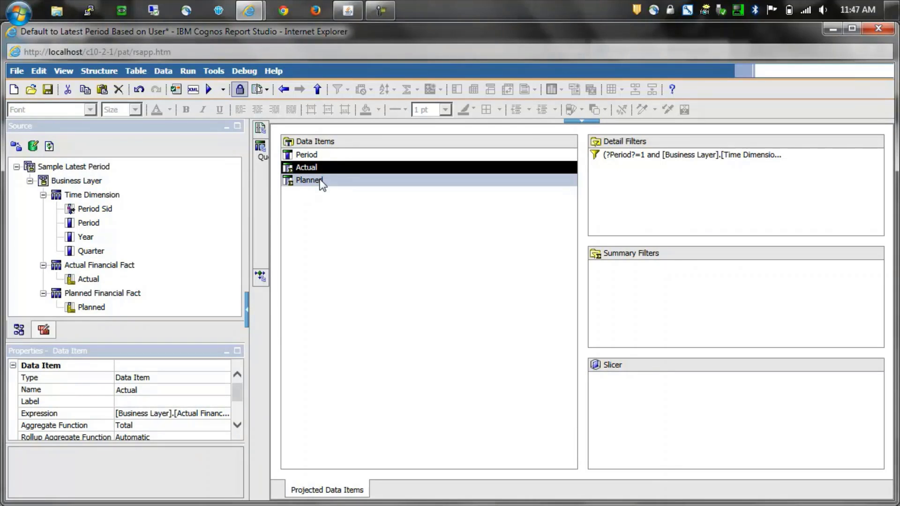
left_click(321, 180)
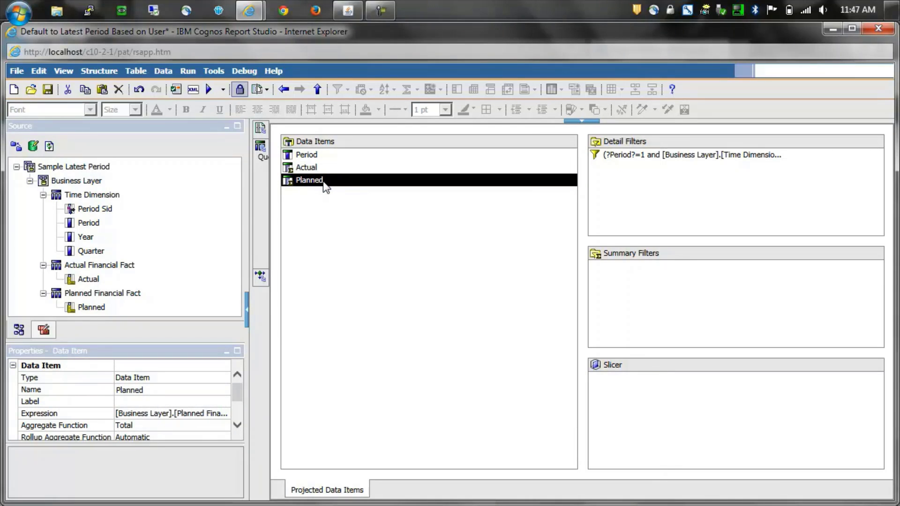
Examine qryList's detail filter expression, including the ?Period?=1 condition, the qryLatestPeriod reference and the ?Period?<>1 branch, and close the expression editor
double_click(643, 156)
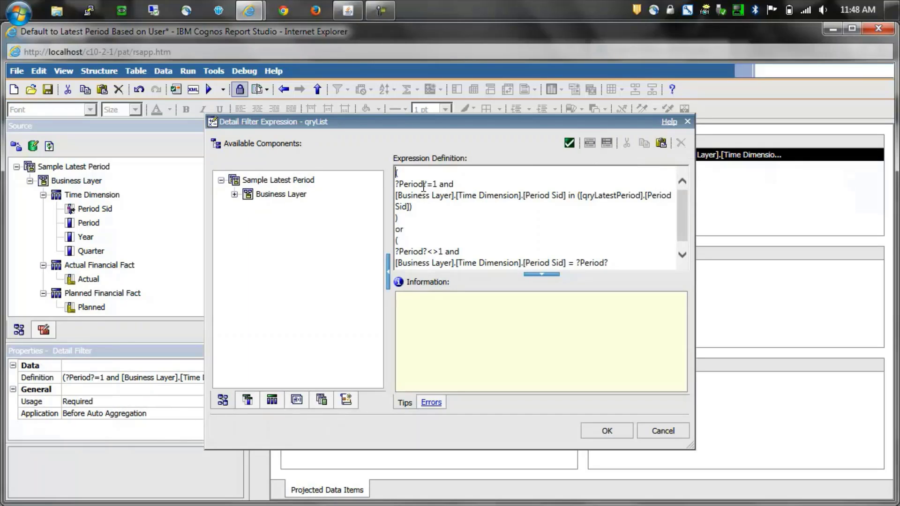
left_click_drag(432, 184, 394, 184)
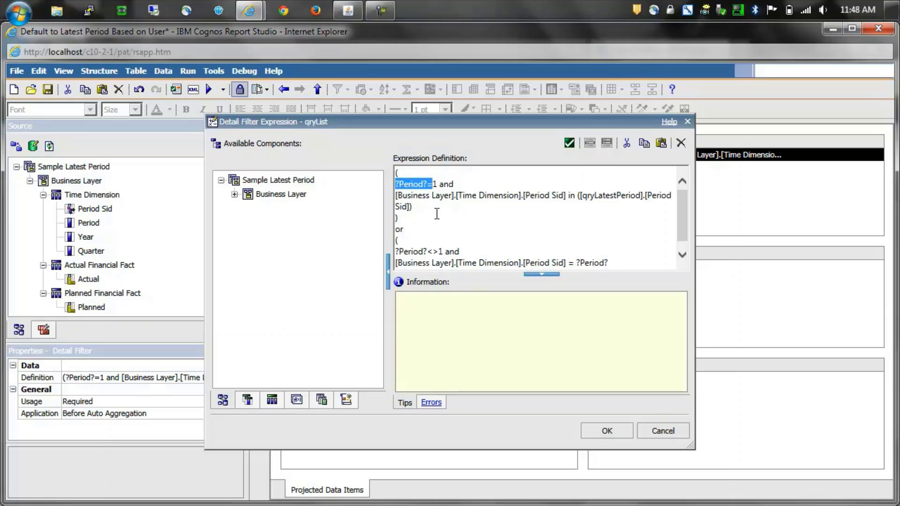
left_click(437, 214)
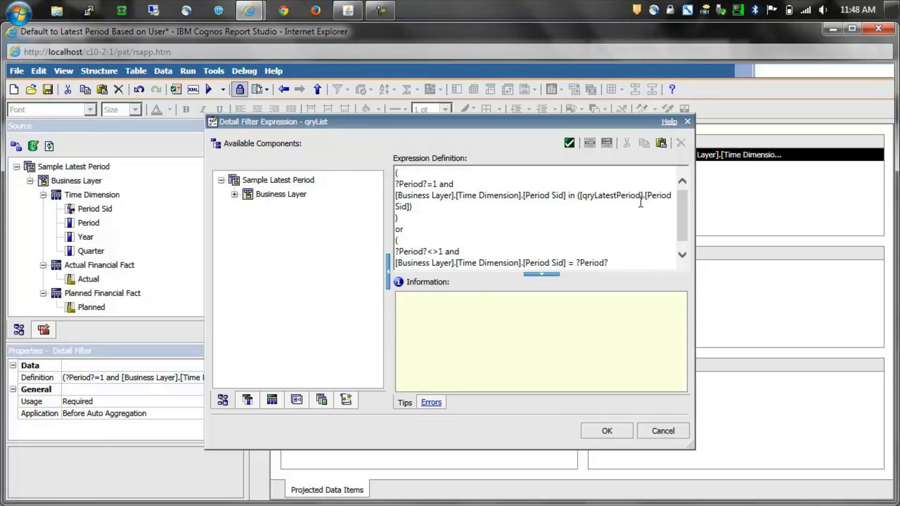
double_click(598, 197)
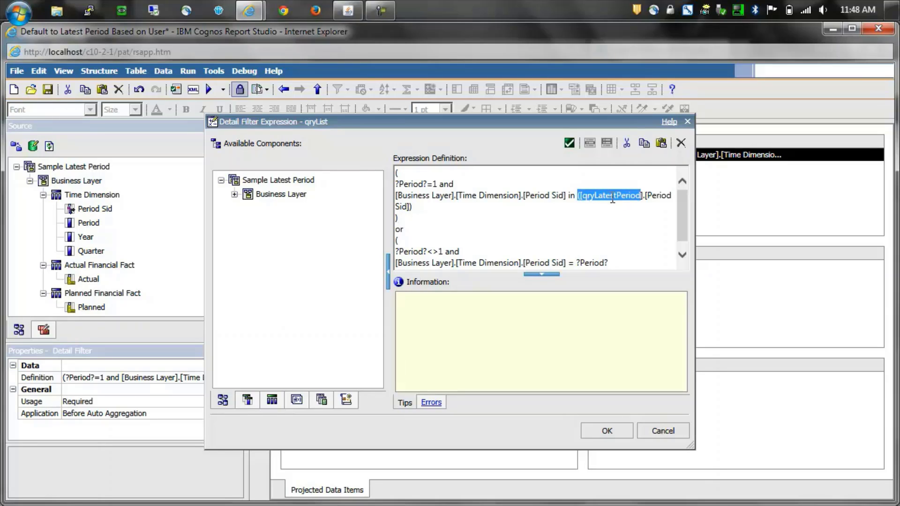
left_click_drag(612, 200, 643, 197)
left_click(432, 227)
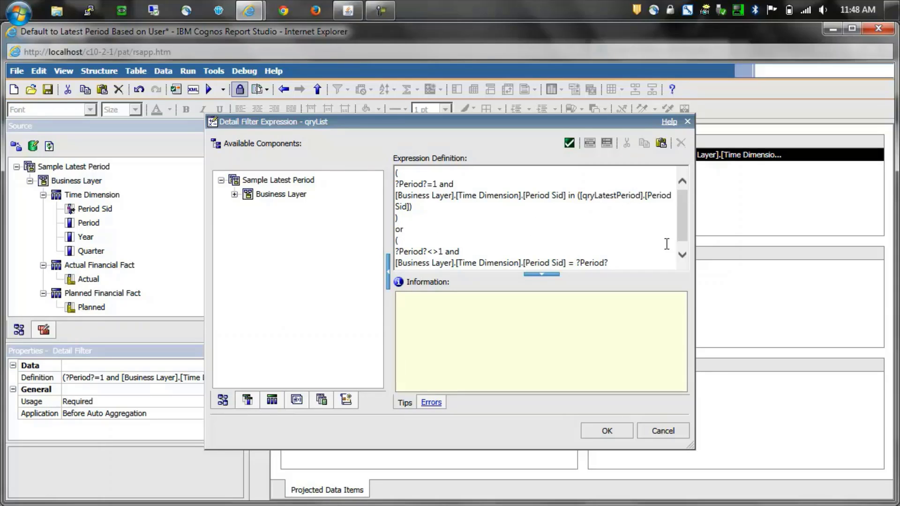
left_click(682, 254)
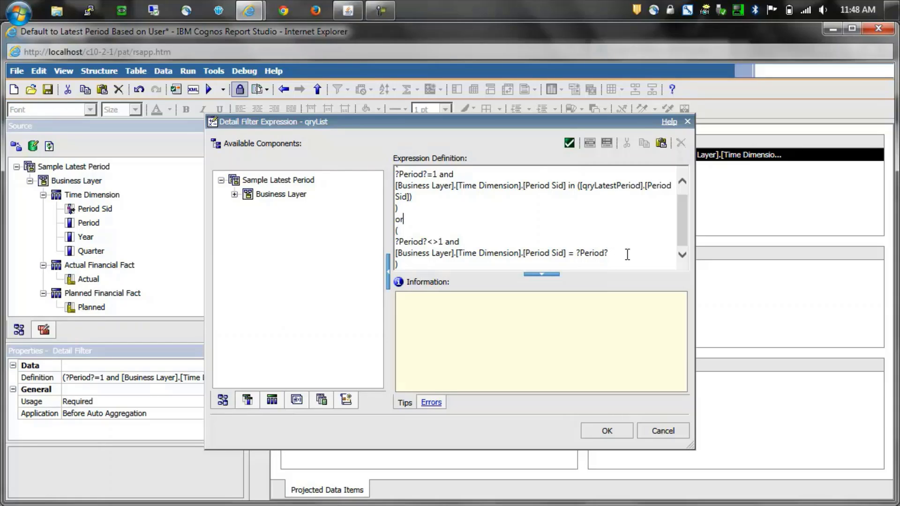
left_click(608, 432)
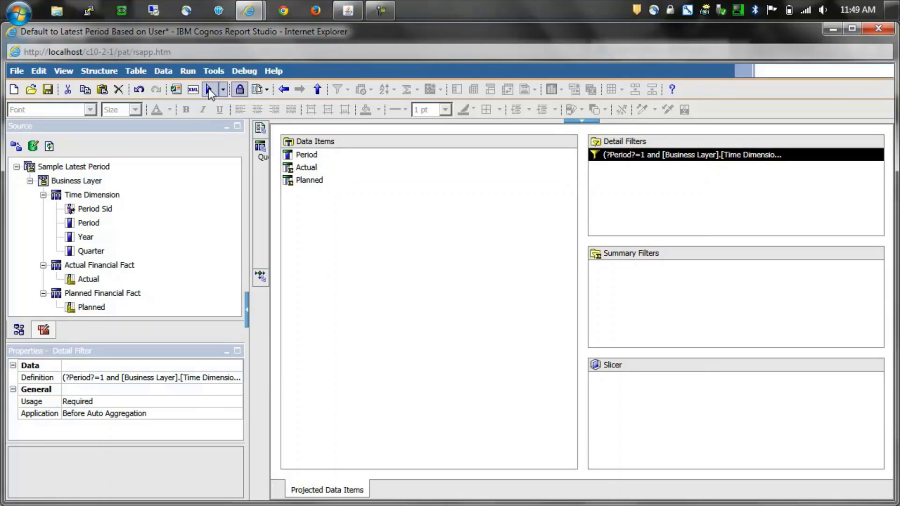
Run the report, select 2013 Q4 as the period, and review the periods offered for the Actual fact
left_click(209, 89)
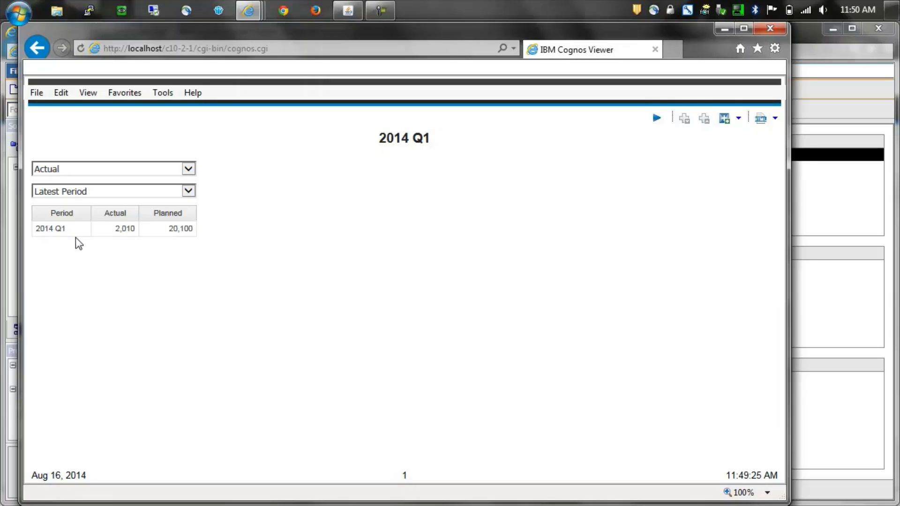
left_click(192, 193)
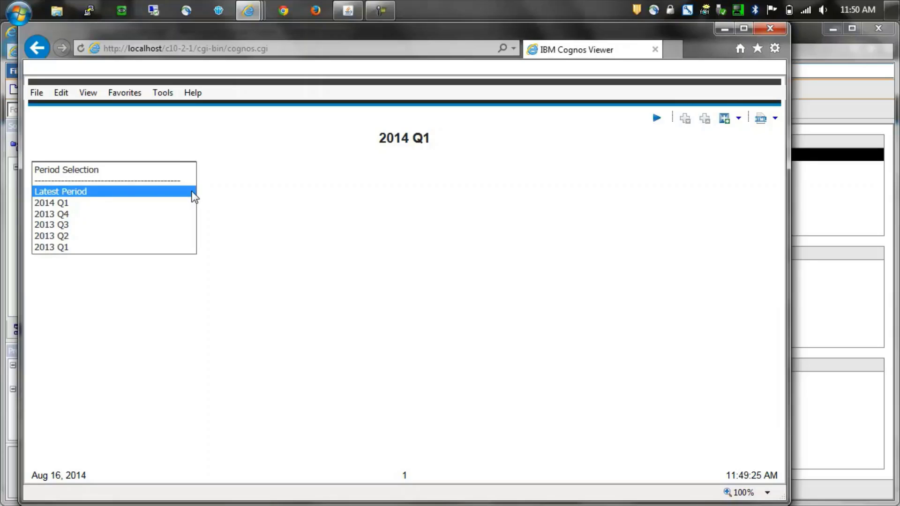
left_click(170, 219)
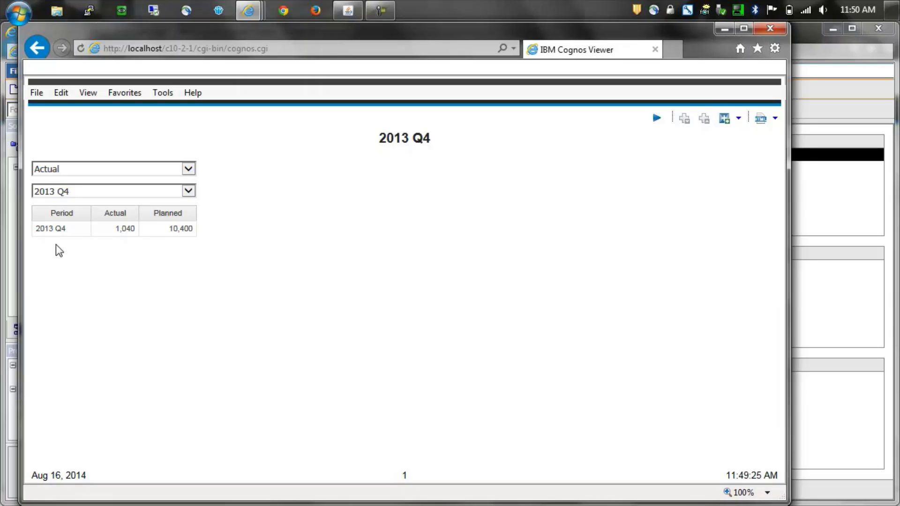
left_click(189, 192)
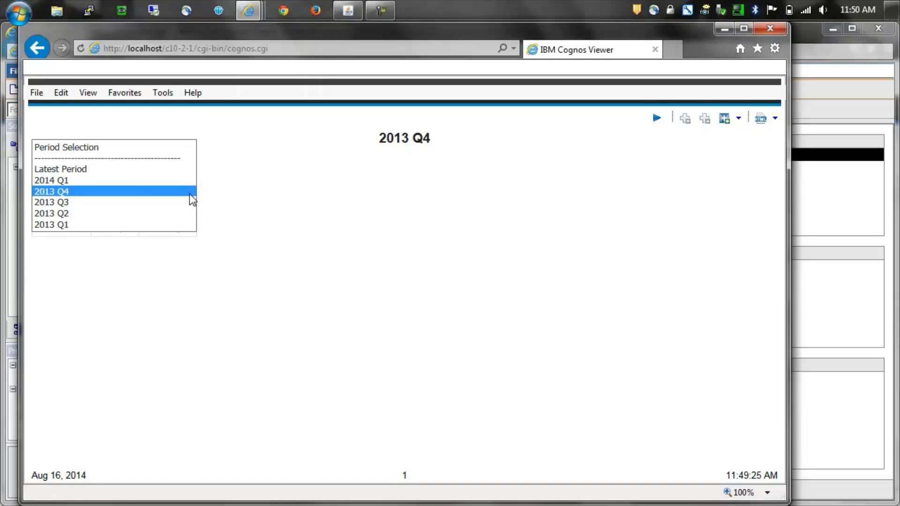
left_click(218, 192)
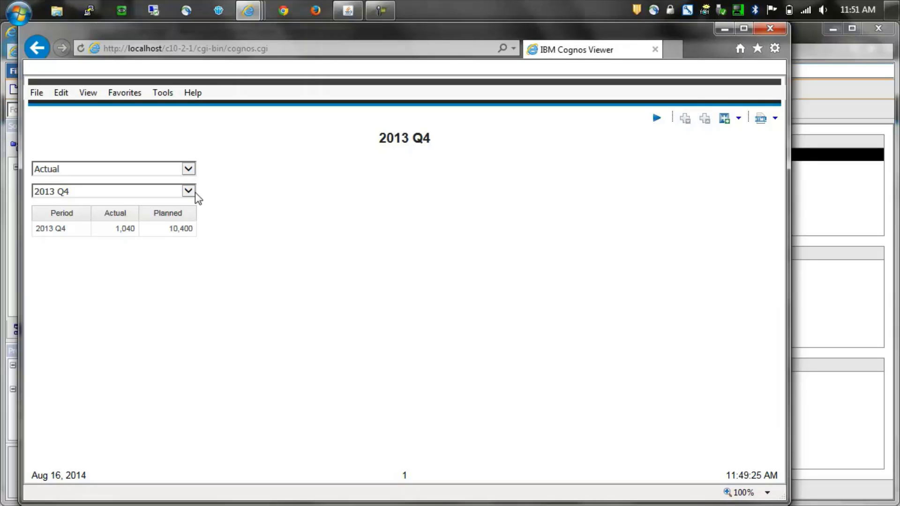
Switch the report's fact selection to Planned and set its period to Latest Period
left_click(189, 169)
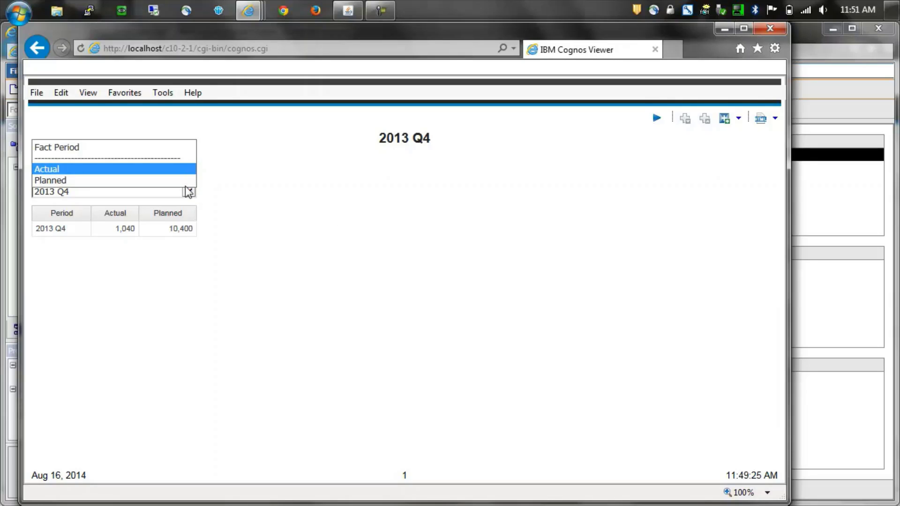
left_click(187, 179)
left_click(189, 192)
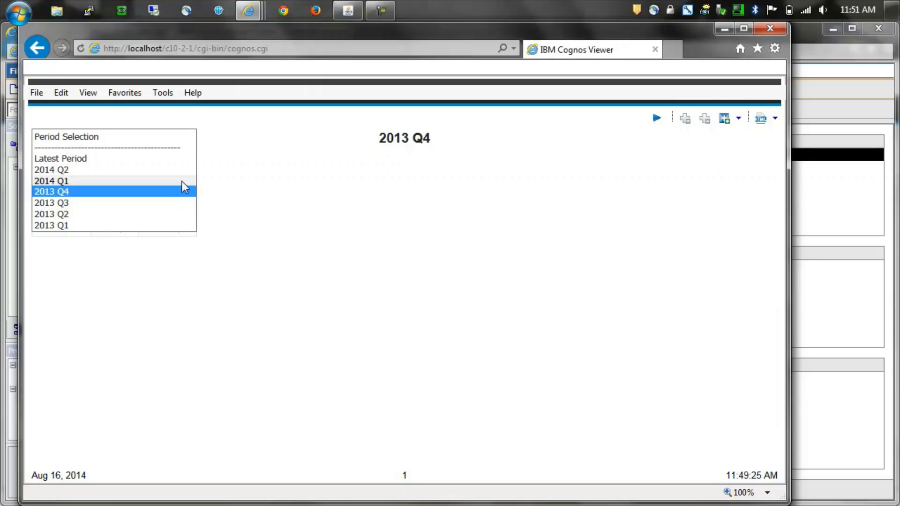
left_click(175, 161)
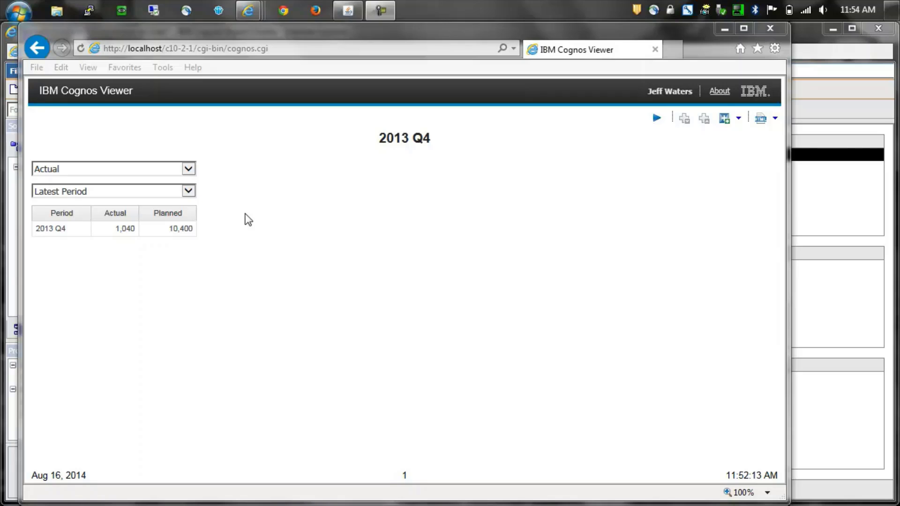
Review the periods available for the Actual fact in the rerun report and select 2013 Q3
left_click(188, 192)
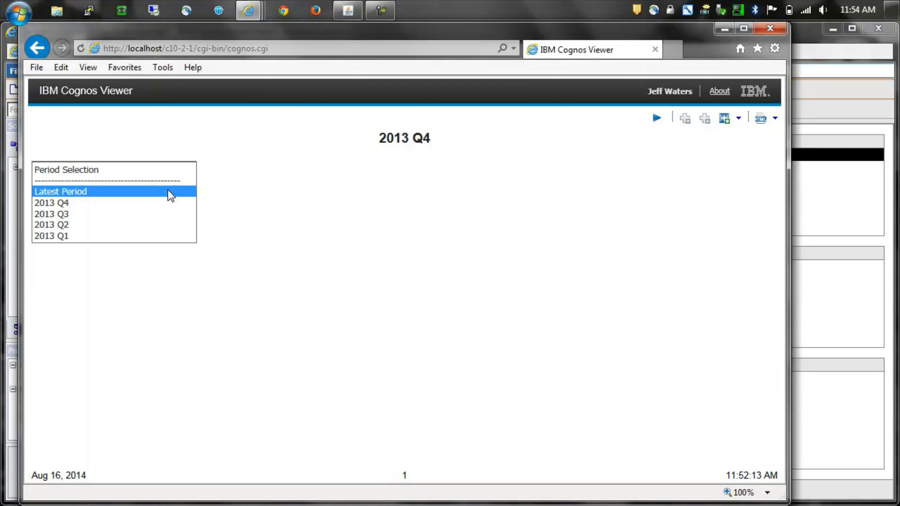
left_click(167, 192)
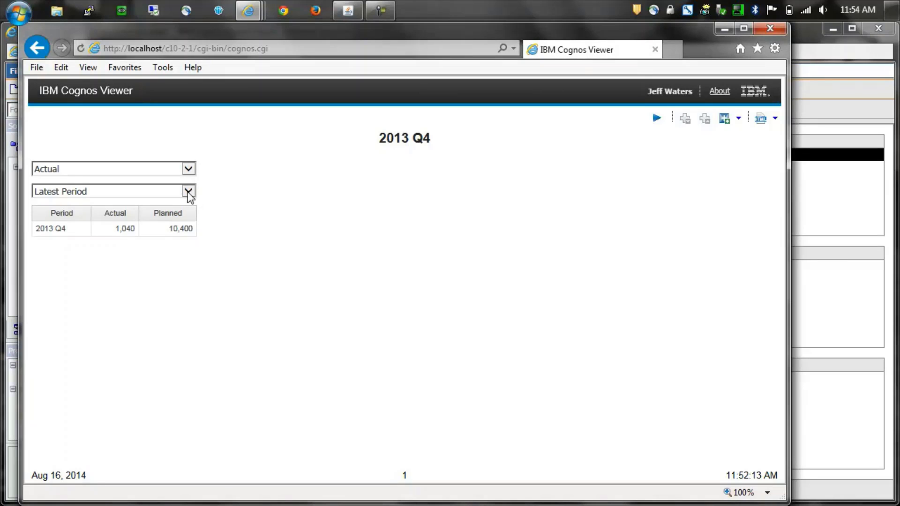
left_click(188, 192)
left_click(179, 218)
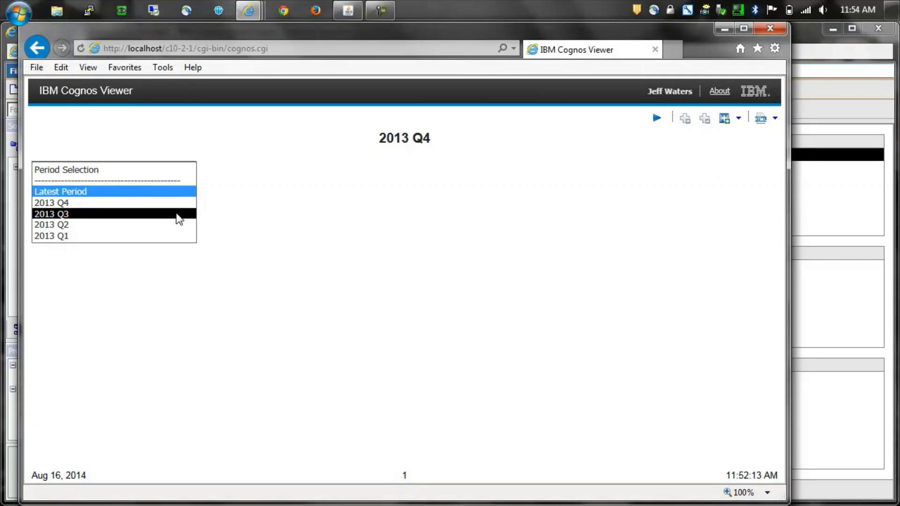